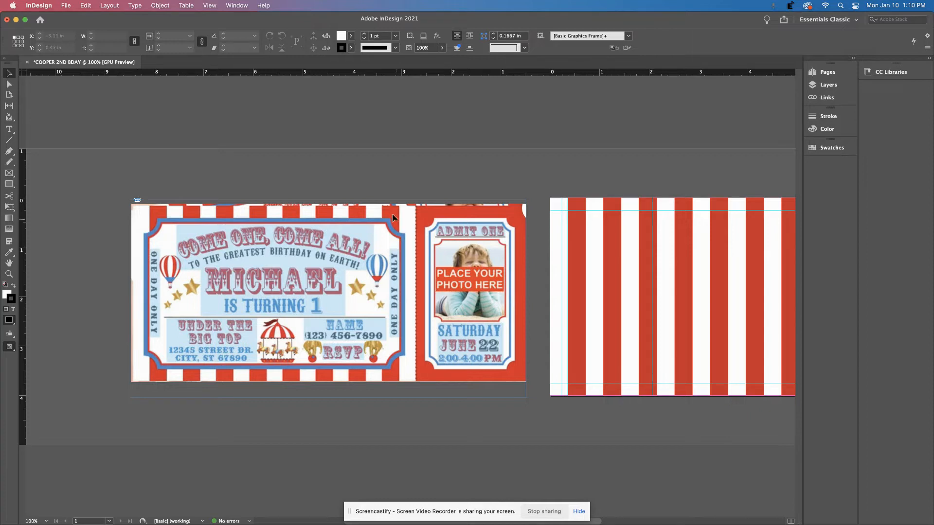
pyautogui.click(8, 183)
pyautogui.click(17, 185)
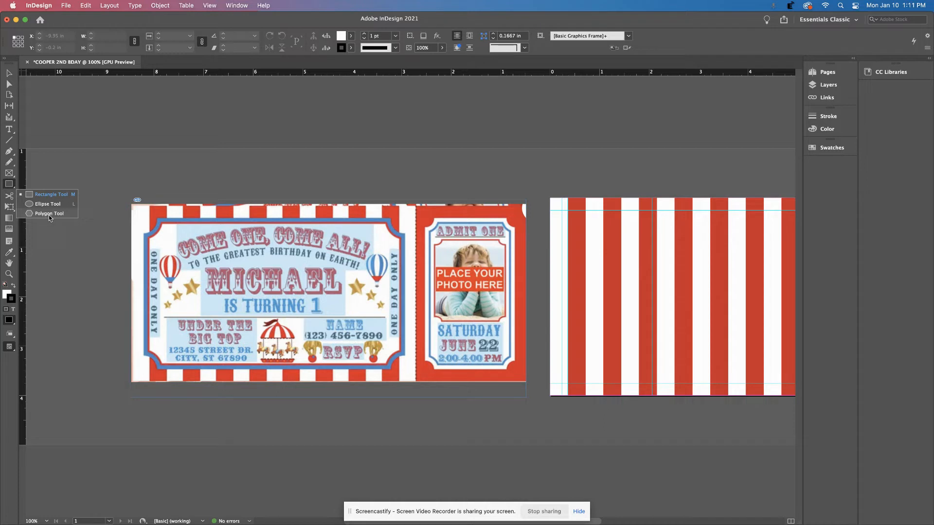
pyautogui.click(32, 196)
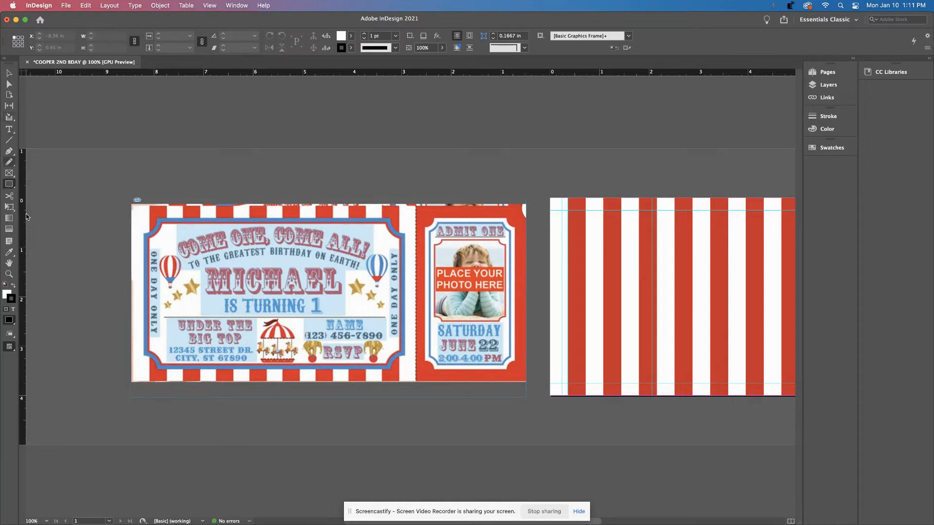
pyautogui.click(12, 153)
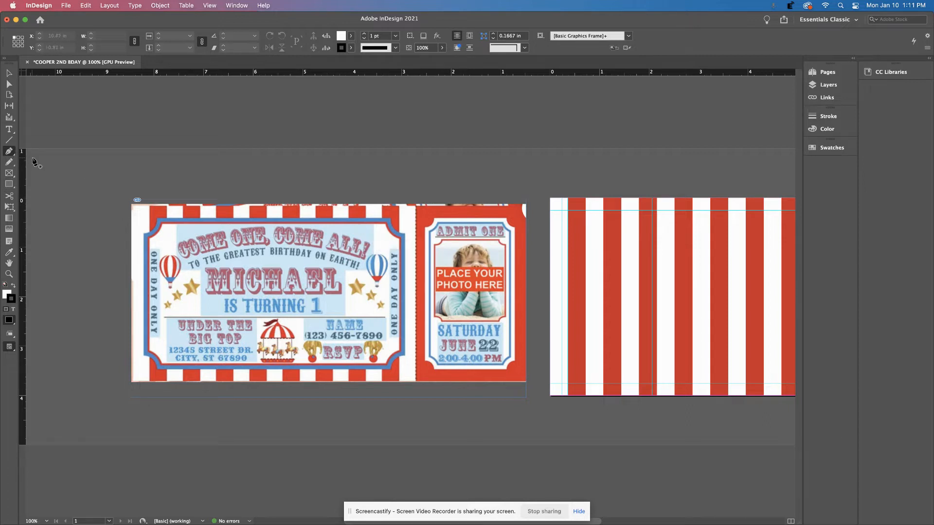
# Create a new layer directly above BACKGROUND and name it SHAPES
pyautogui.click(829, 86)
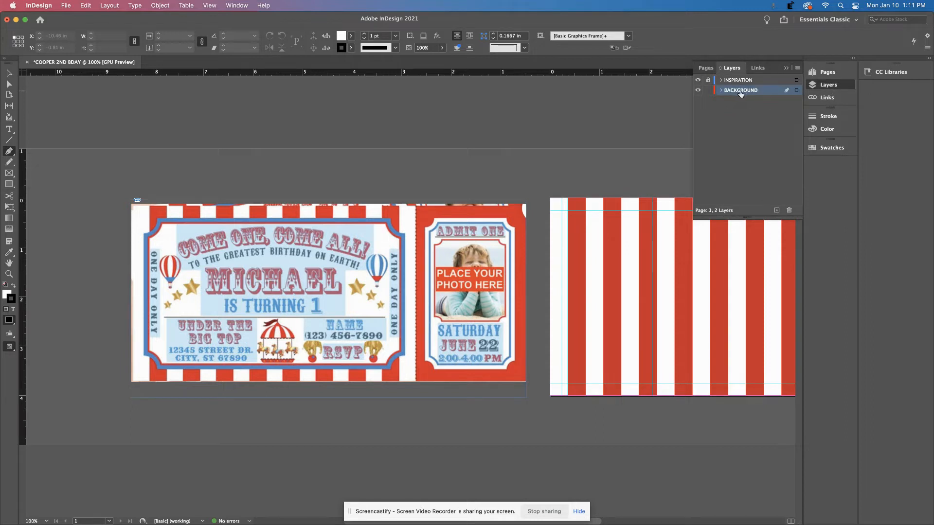
pyautogui.click(708, 83)
pyautogui.click(9, 74)
pyautogui.click(777, 211)
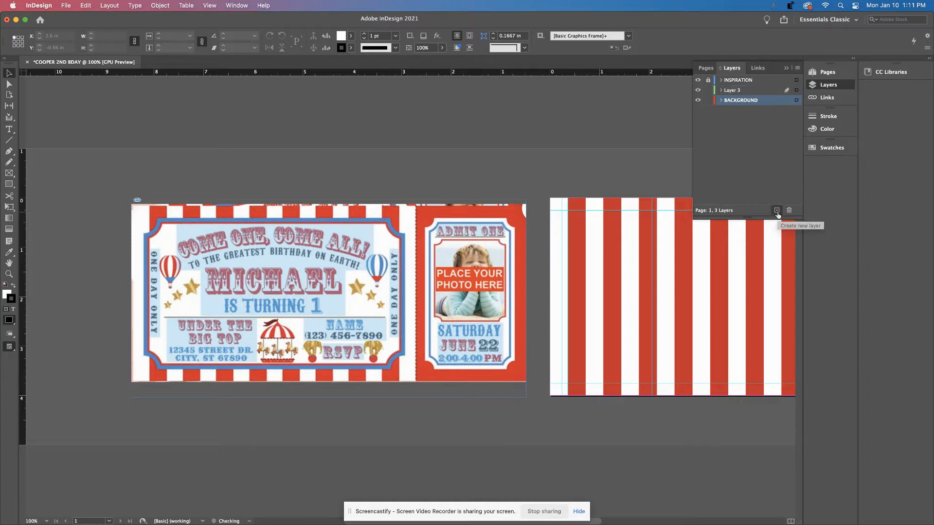
pyautogui.doubleClick(734, 90)
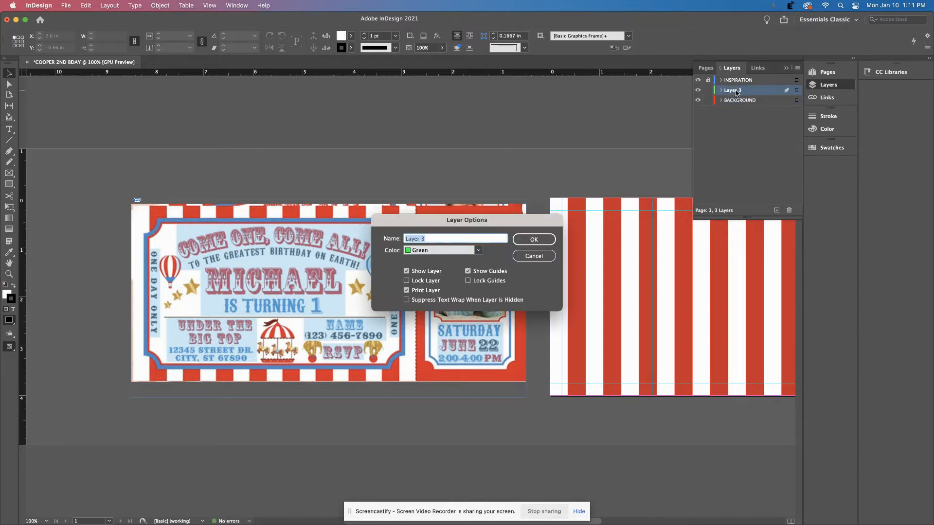
pyautogui.write('SHAPES')
pyautogui.click(541, 239)
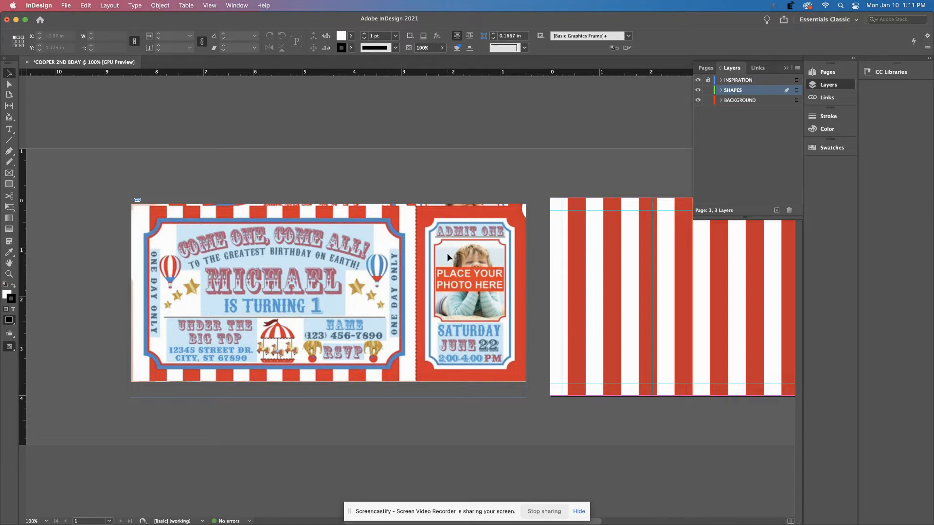
# On the SHAPES layer, start a Pen path about 4.73 in long along the top outer edge of the large blue ticket frame
pyautogui.hscroll(5, 448, 255)
pyautogui.hscroll(-3, 448, 255)
pyautogui.hscroll(2, 447, 256)
pyautogui.hscroll(-4, 448, 255)
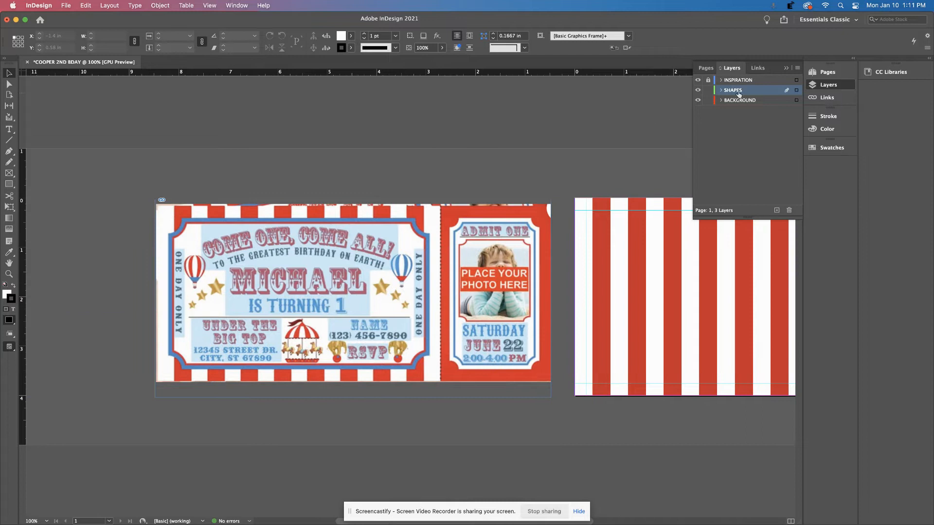
pyautogui.click(9, 153)
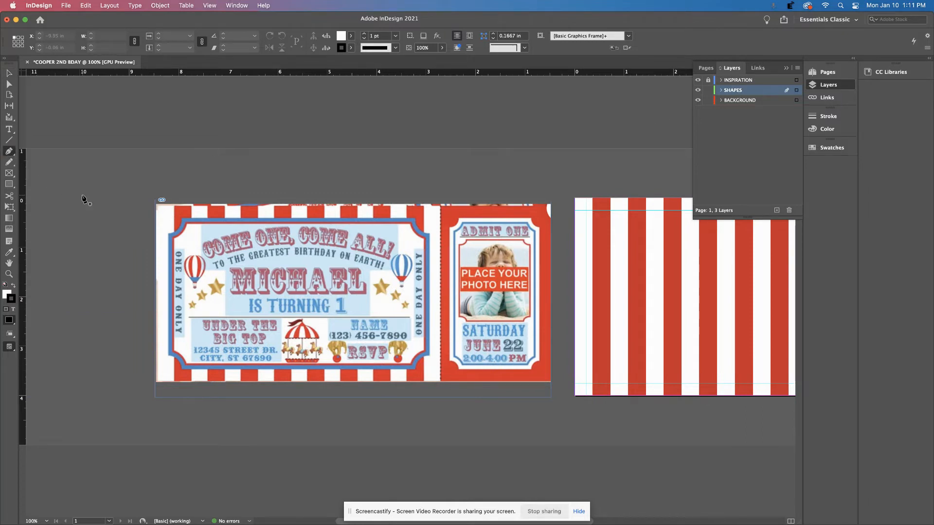
pyautogui.press('super+equal')
pyautogui.press('super+equal')
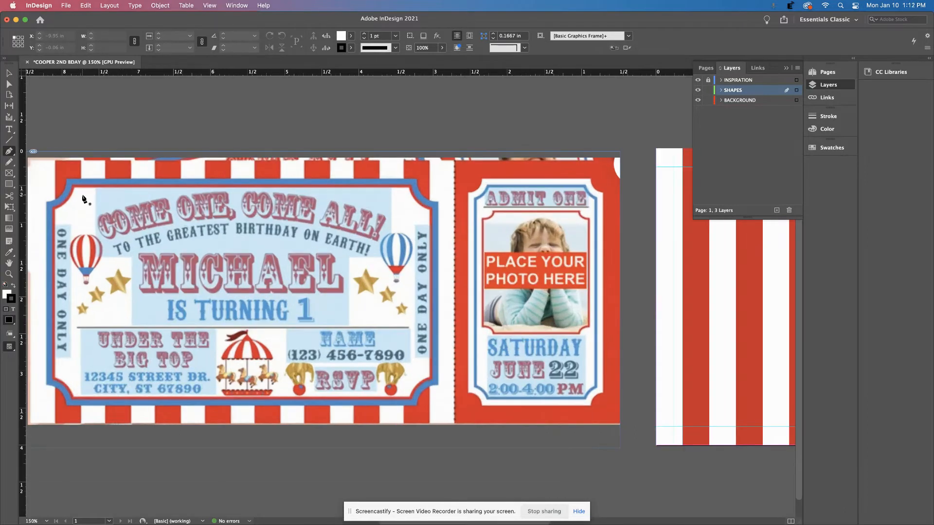
pyautogui.hscroll(-6, 90, 204)
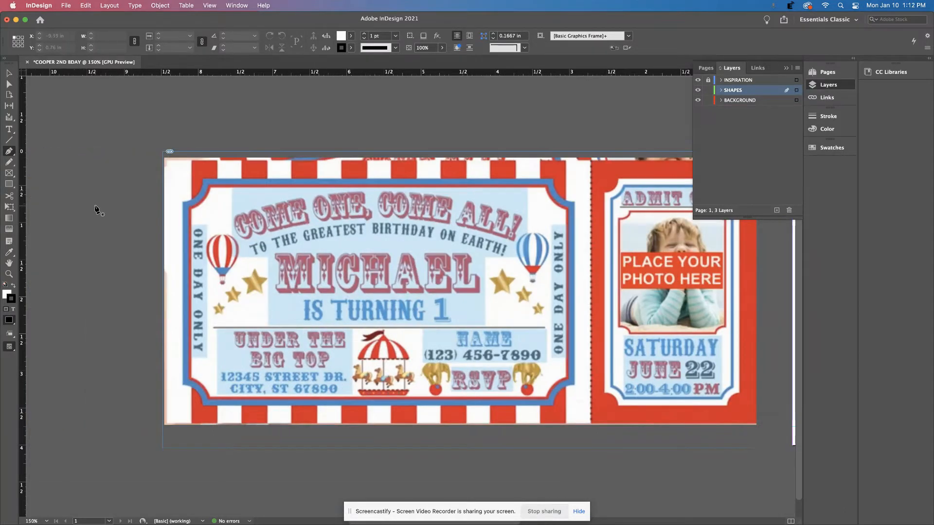
pyautogui.hscroll(2, 96, 208)
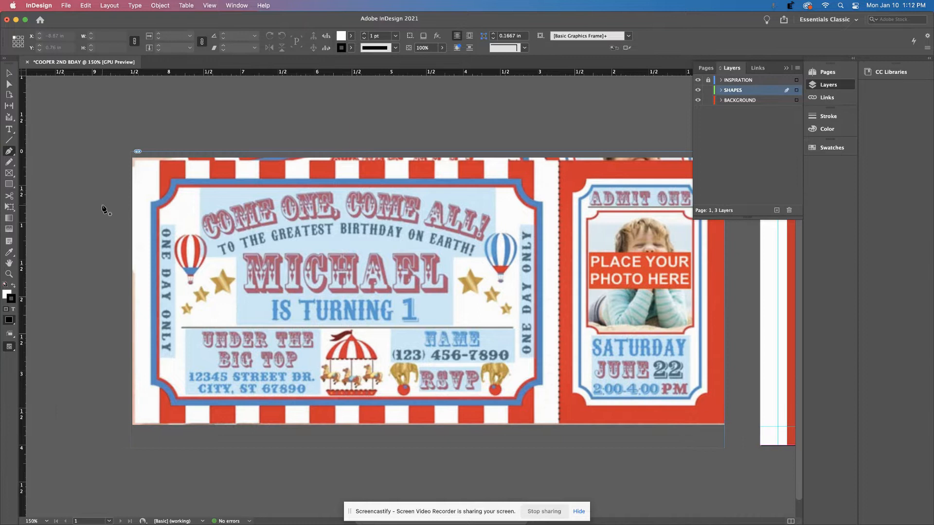
pyautogui.press('super+equal')
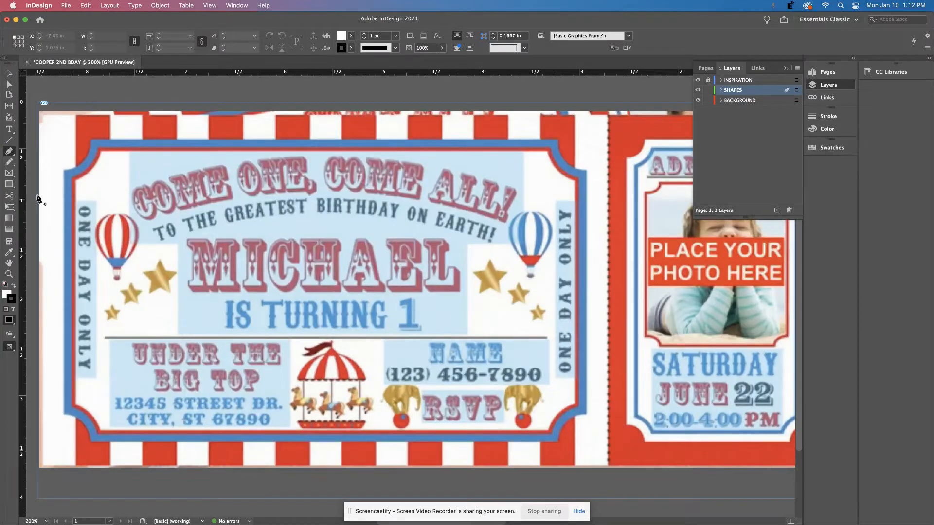
pyautogui.click(11, 154)
pyautogui.click(91, 142)
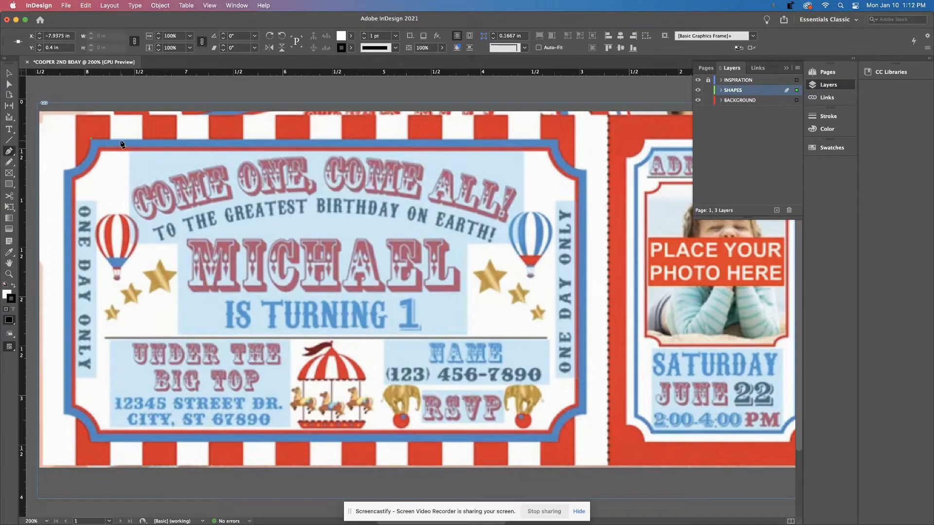
pyautogui.click(559, 140)
pyautogui.moveTo(558, 142); pyautogui.dragTo(571, 112)
pyautogui.moveTo(581, 156); pyautogui.dragTo(559, 141)
pyautogui.moveTo(558, 139); pyautogui.dragTo(615, 174)
pyautogui.press('super+z')
# Continue the path with an inward curve around the frame's upper-right corner and a straight segment down its right edge
pyautogui.click(559, 140)
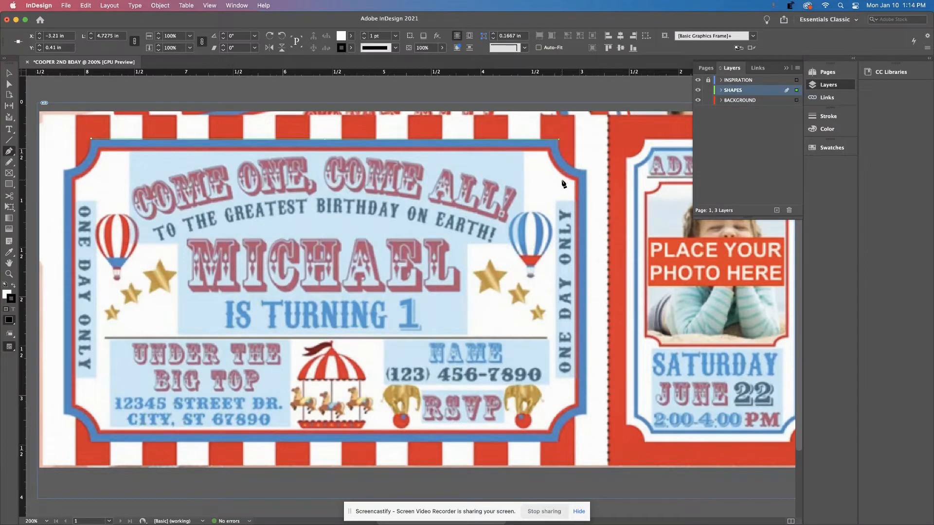
pyautogui.click(586, 172)
pyautogui.moveTo(587, 172); pyautogui.dragTo(615, 175)
pyautogui.click(617, 176)
pyautogui.click(586, 414)
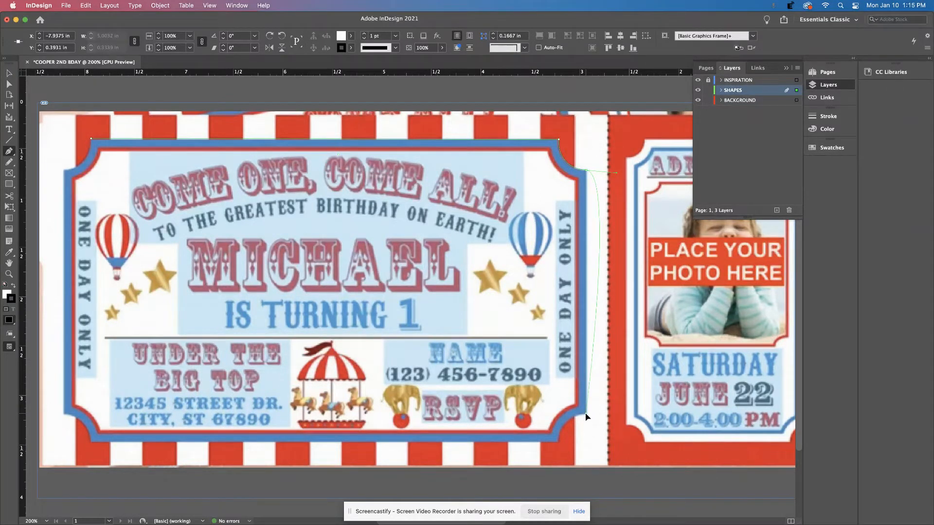
pyautogui.press('super+z')
pyautogui.click(588, 417)
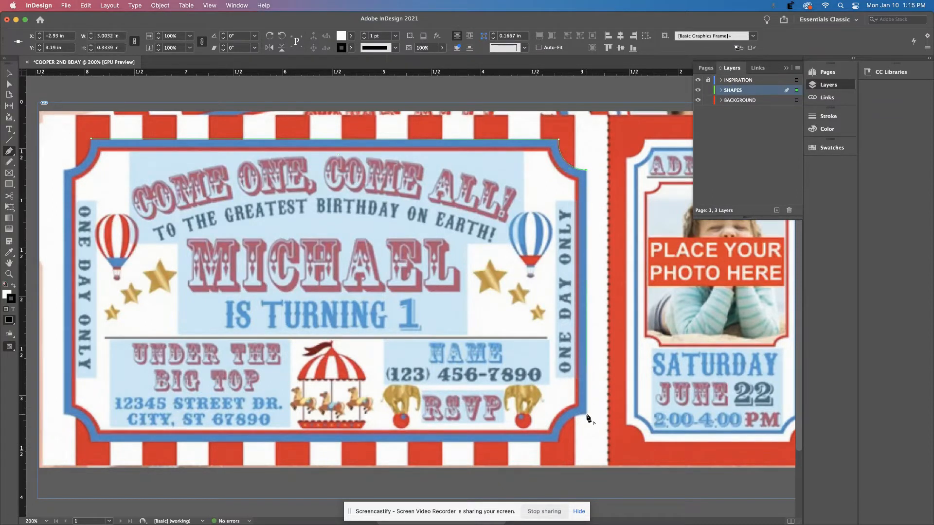
# Trace the frame's bottom edge and both concave lower corners with the Pen path, ending at the foot of the left edge
pyautogui.moveTo(558, 441)
pyautogui.mouseDown()
pyautogui.moveTo(558, 471)
pyautogui.moveTo(559, 444)
pyautogui.mouseUp()
pyautogui.click(92, 443)
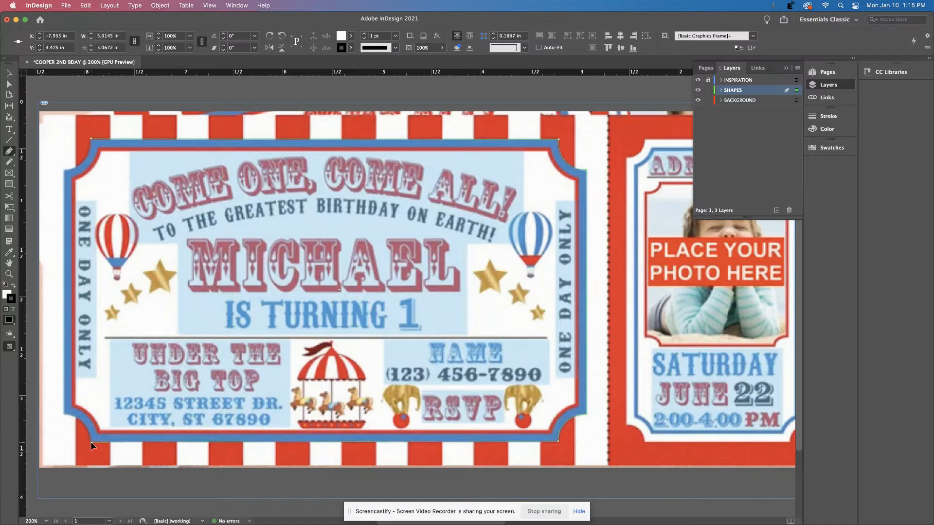
pyautogui.moveTo(64, 415); pyautogui.dragTo(38, 412)
pyautogui.click(64, 415)
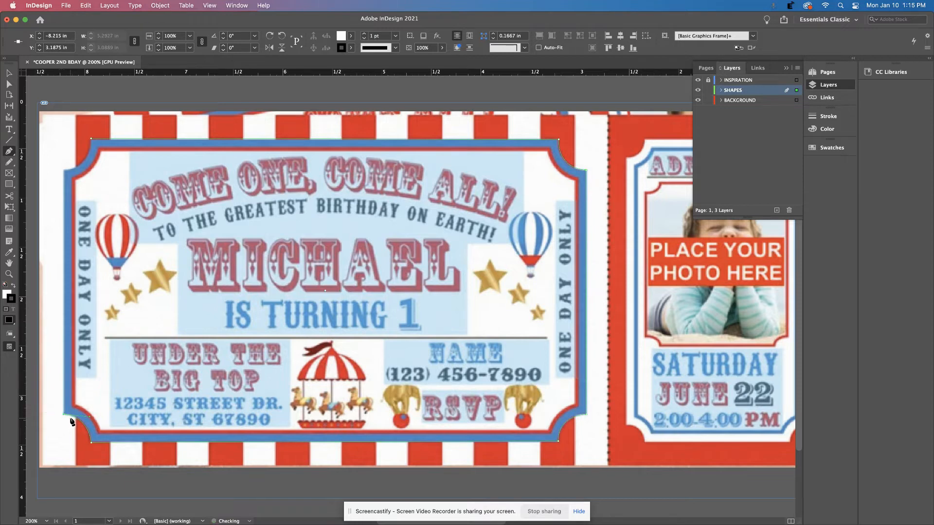
# Trace the left edge and close the path at its starting anchor with an inward curve around the upper-left corner
pyautogui.click(65, 171)
pyautogui.click(91, 141)
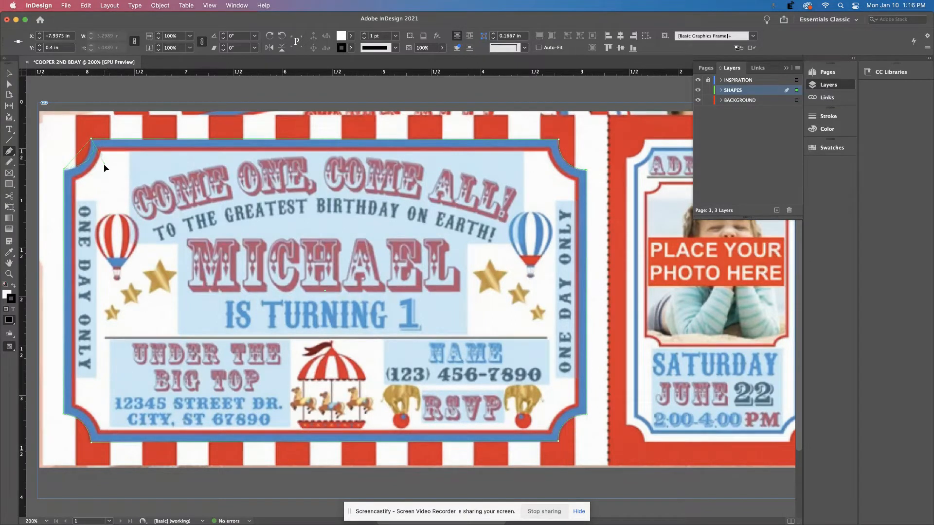
pyautogui.moveTo(92, 169); pyautogui.dragTo(92, 169)
# Fill the closed frame path with the C=100 M=0 Y=0 K=0 swatch
pyautogui.click(8, 73)
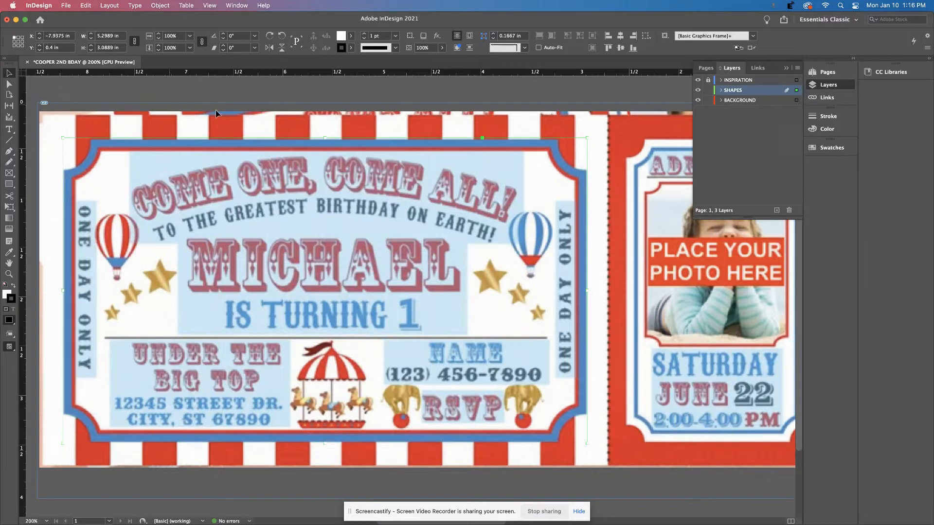
pyautogui.click(352, 36)
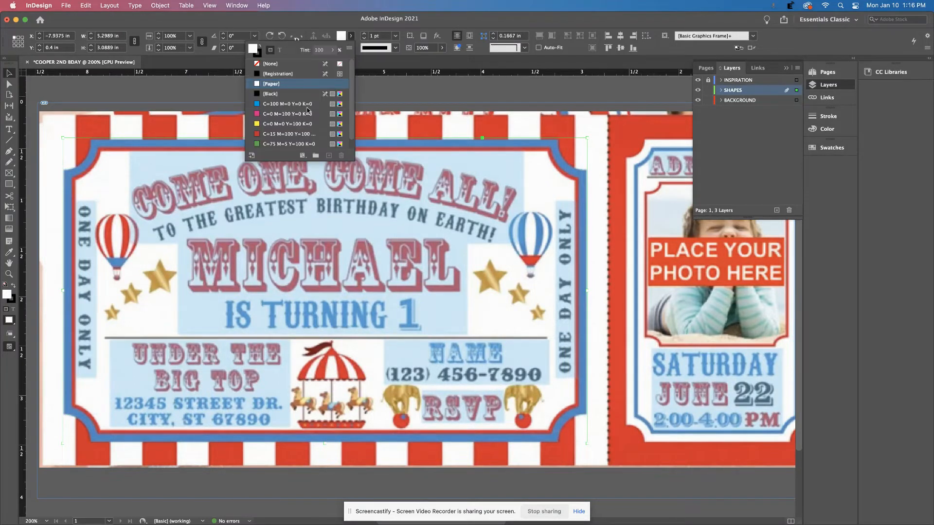
pyautogui.click(268, 107)
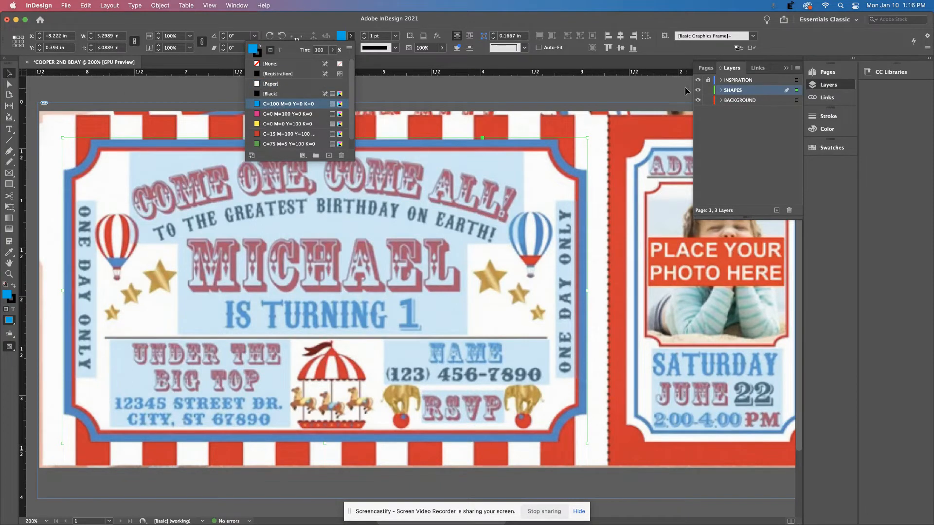
# Expand the SHAPES layer and move it above the INSPIRATION layer
pyautogui.click(722, 91)
pyautogui.click(750, 102)
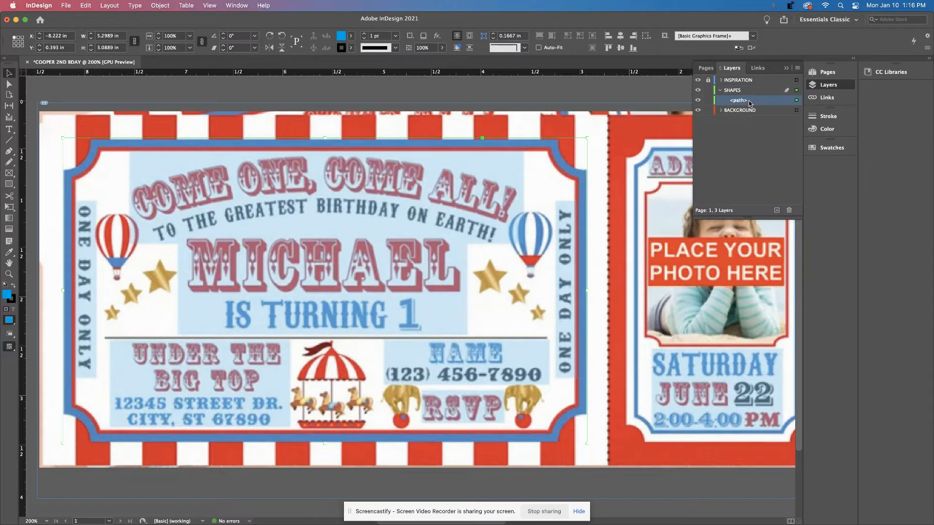
pyautogui.click(12, 300)
pyautogui.moveTo(736, 93); pyautogui.dragTo(735, 78)
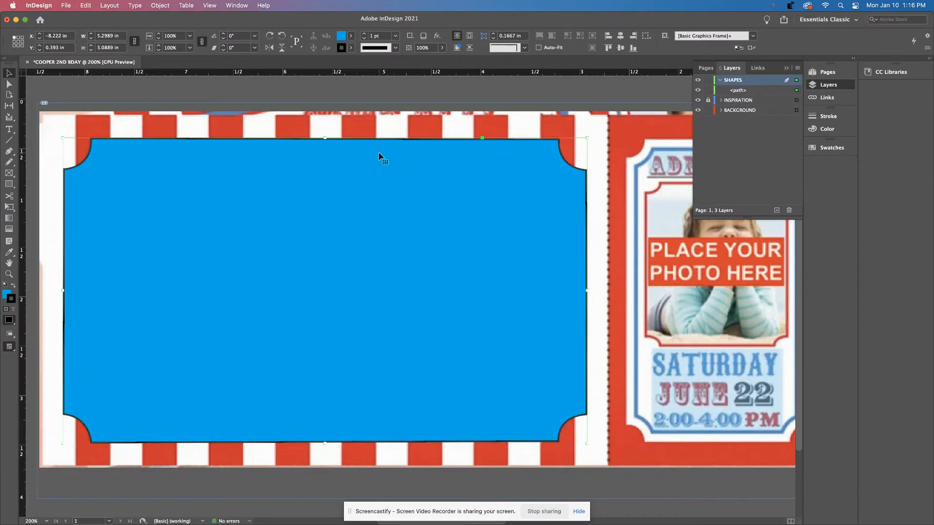
pyautogui.moveTo(732, 86); pyautogui.dragTo(733, 108)
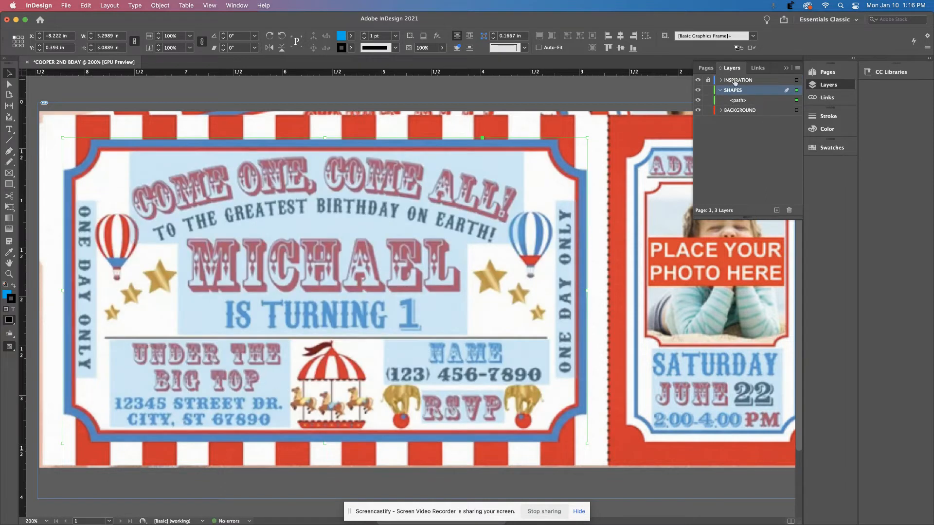
pyautogui.scroll(1, 414, 189)
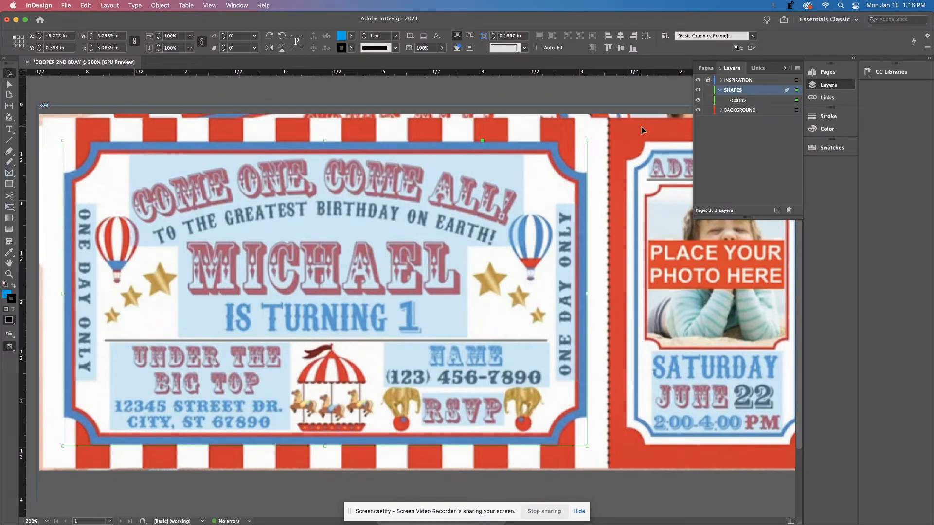
pyautogui.moveTo(734, 91); pyautogui.dragTo(734, 77)
# Set the blue frame shape's stroke to None and deselect it
pyautogui.click(352, 48)
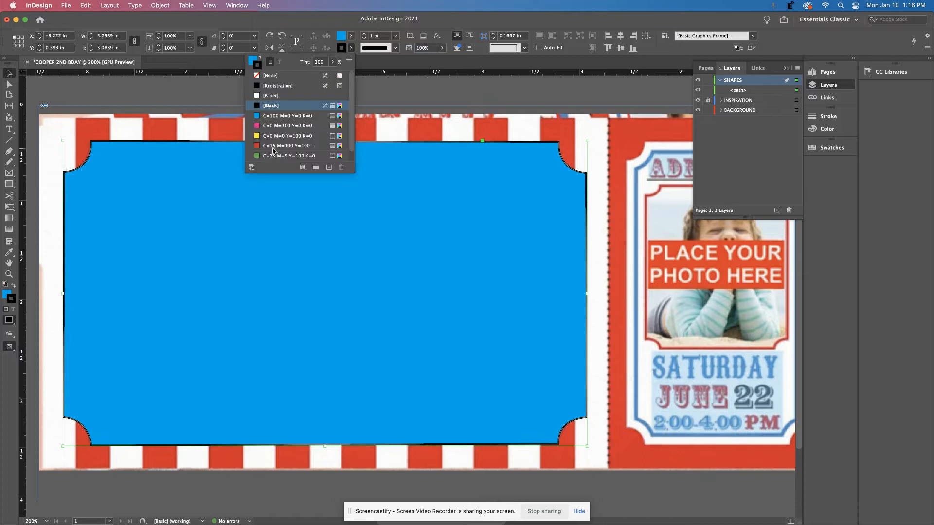
pyautogui.click(269, 77)
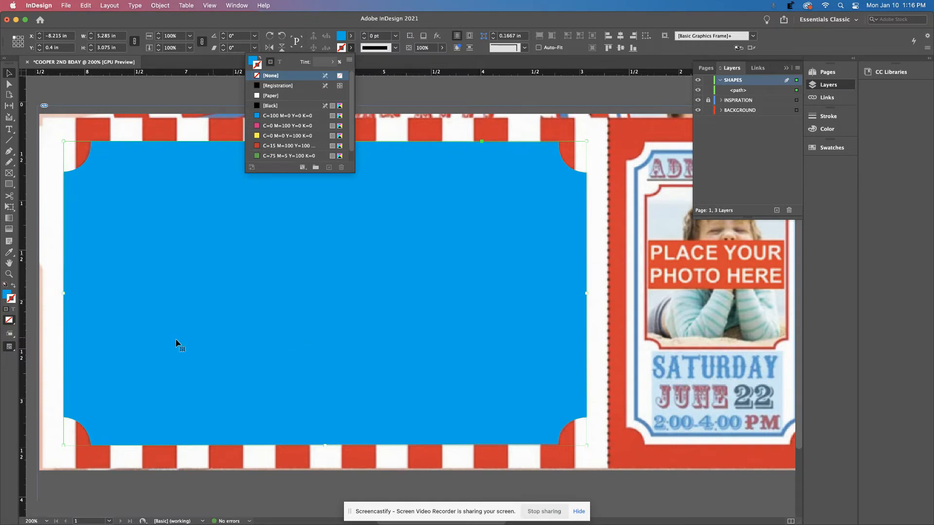
pyautogui.click(564, 99)
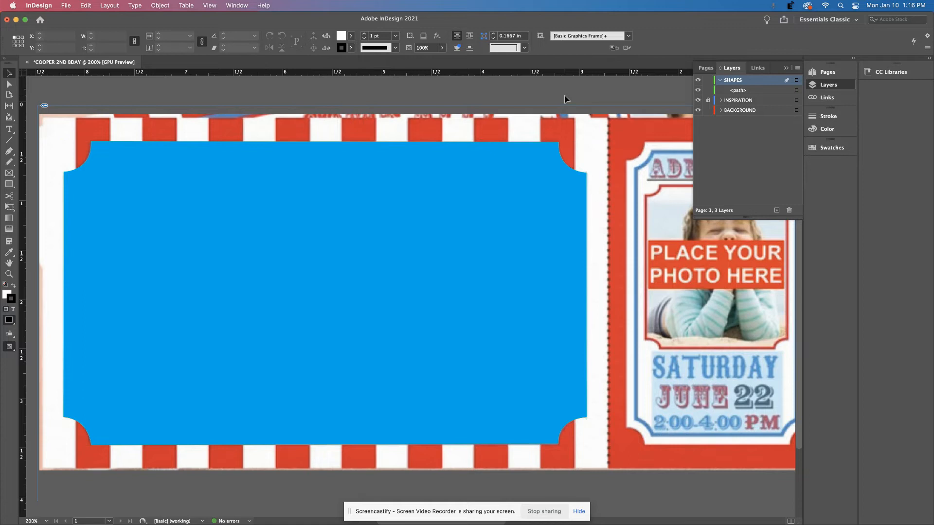
# Move the blue frame shape from the reference ticket onto the striped page at about X 0.24 in, Y 0.46 in
pyautogui.press('super+minus')
pyautogui.press('super+minus')
pyautogui.press('super+minus')
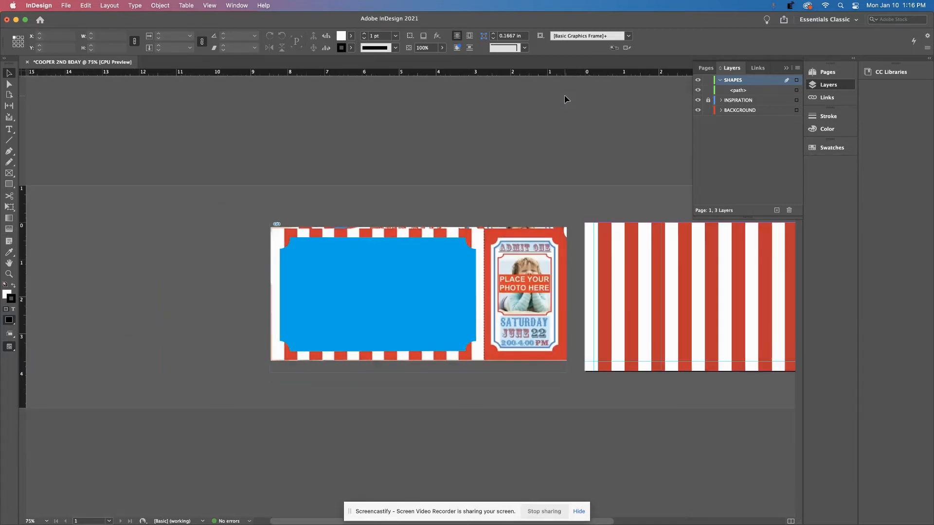
pyautogui.hscroll(5, 456, 273)
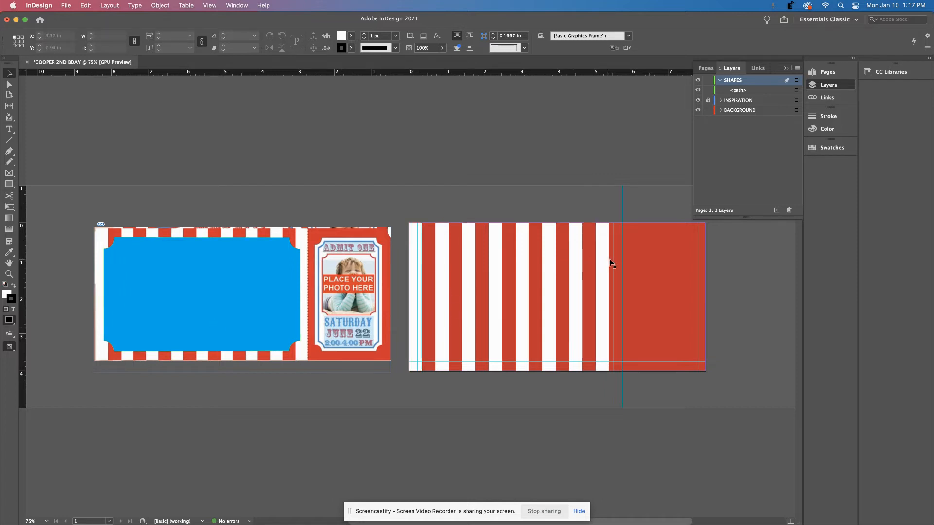
pyautogui.moveTo(213, 292); pyautogui.dragTo(526, 296)
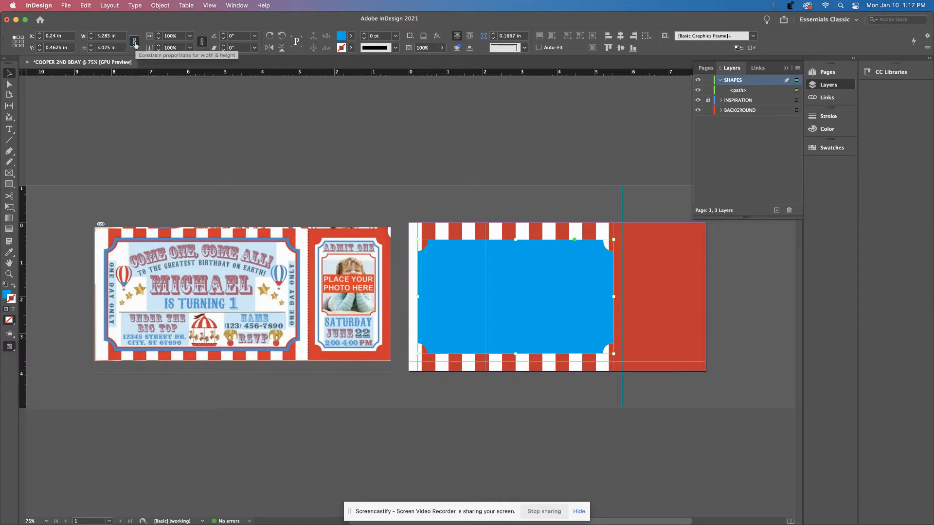
# Unlink the blue shape's width and height proportions and set its height to 3.25 in
pyautogui.click(135, 43)
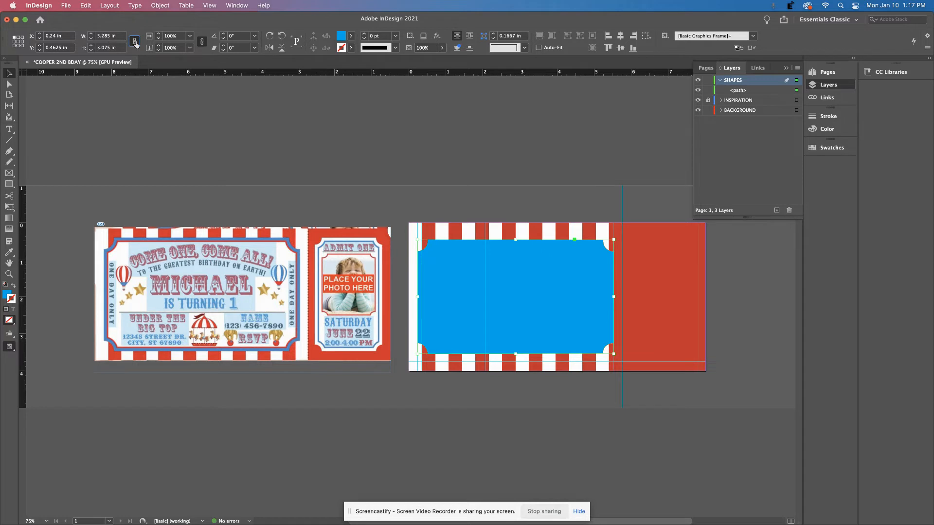
pyautogui.click(135, 43)
pyautogui.click(91, 46)
pyautogui.click(91, 46)
pyautogui.click(91, 46)
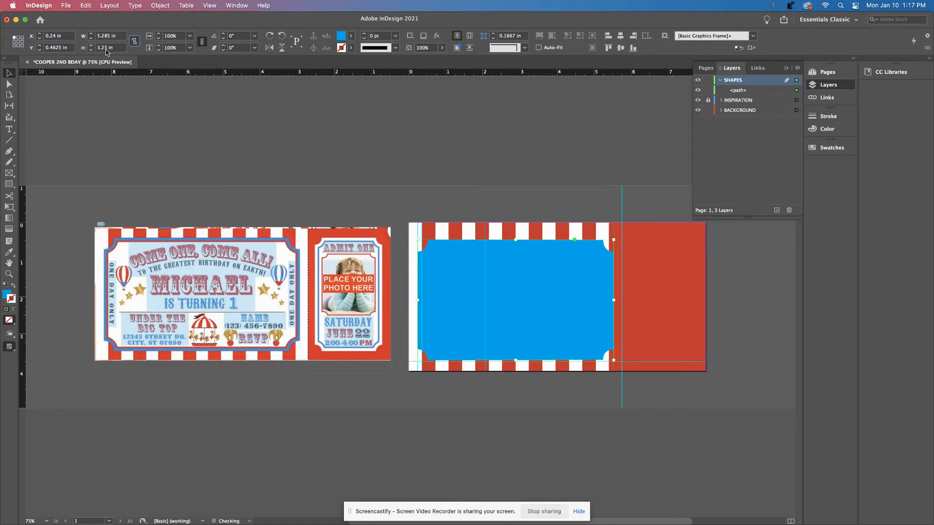
# Increase the blue frame shape's height to 3.5 in and position it at X 0.24 in, Y 0.25 in on the striped page
pyautogui.moveTo(536, 335); pyautogui.dragTo(537, 330)
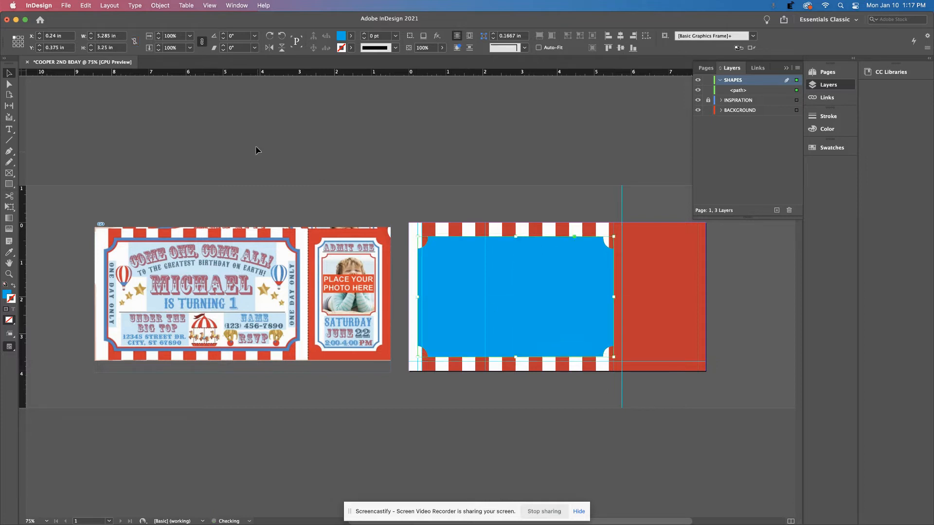
pyautogui.click(91, 46)
pyautogui.click(91, 45)
pyautogui.click(91, 46)
pyautogui.moveTo(584, 347); pyautogui.dragTo(566, 322)
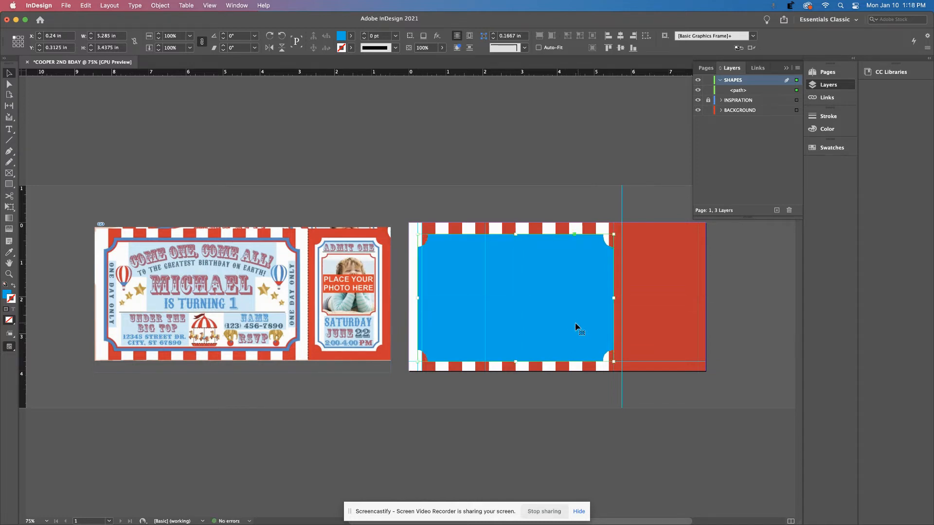
pyautogui.click(91, 46)
pyautogui.moveTo(577, 294); pyautogui.dragTo(578, 292)
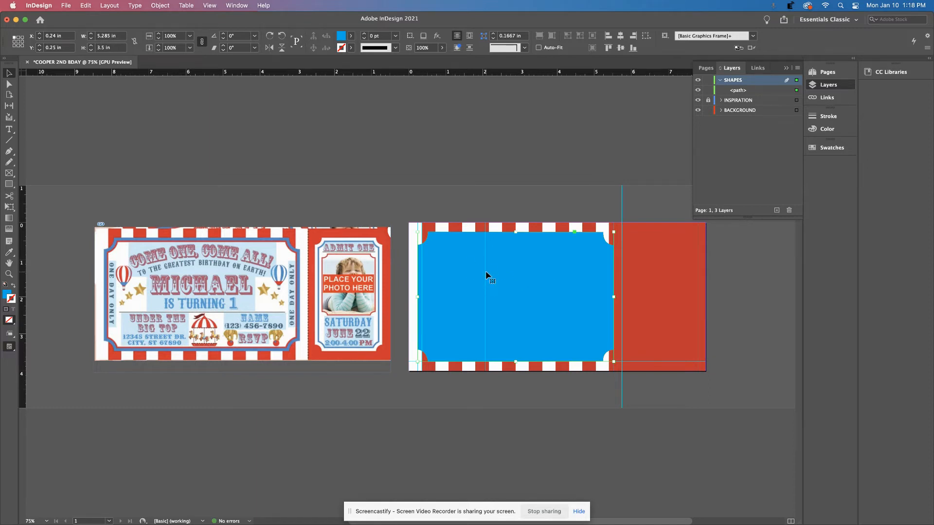
# Paste a copy of the blue frame shape, place it over the original at about X 0.235 in, Y 0.25 in, and fill it with Paper
pyautogui.press('super+v')
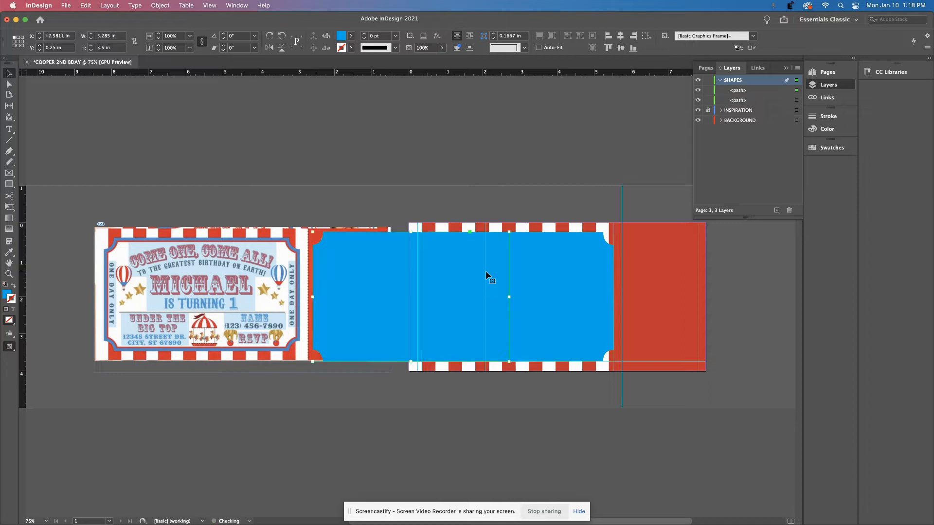
pyautogui.moveTo(372, 306); pyautogui.dragTo(476, 307)
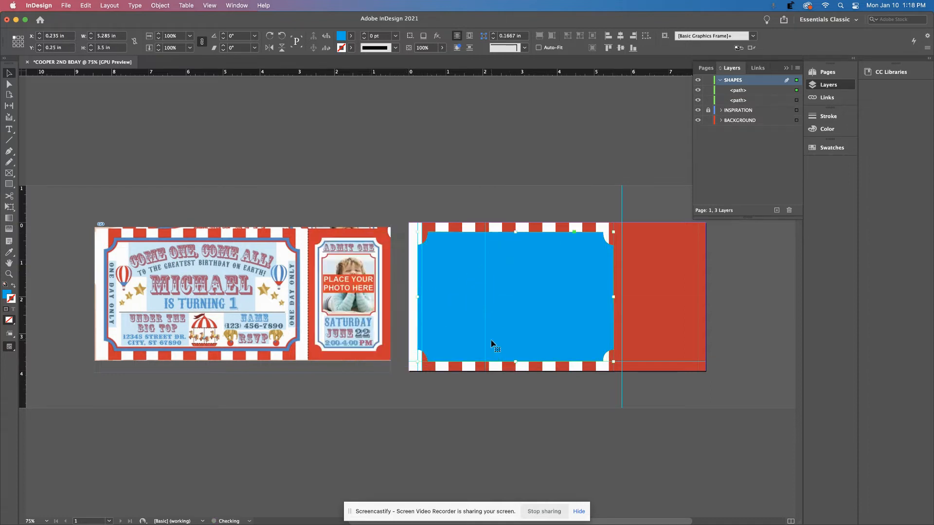
pyautogui.click(352, 37)
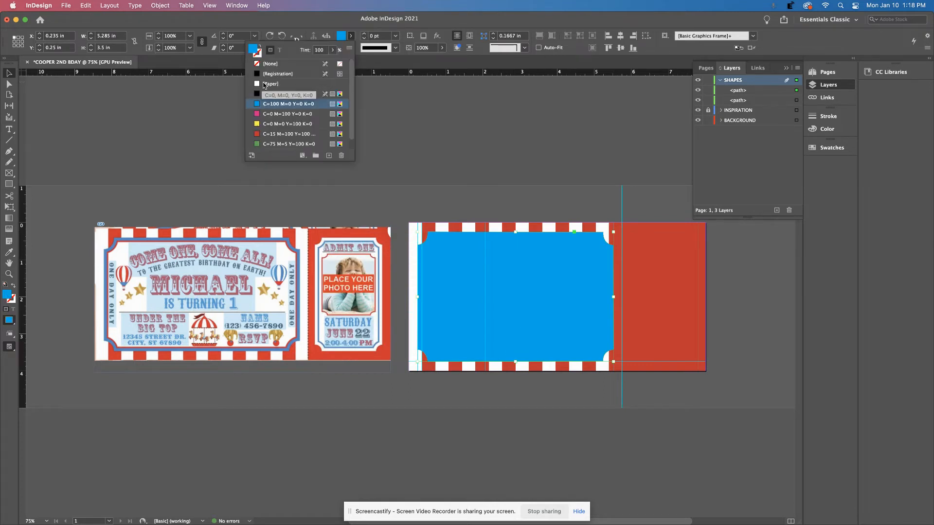
pyautogui.click(279, 86)
# Give the white copy a red C=15 M=100 Y=100 stroke with a weight of 3 pt
pyautogui.click(351, 47)
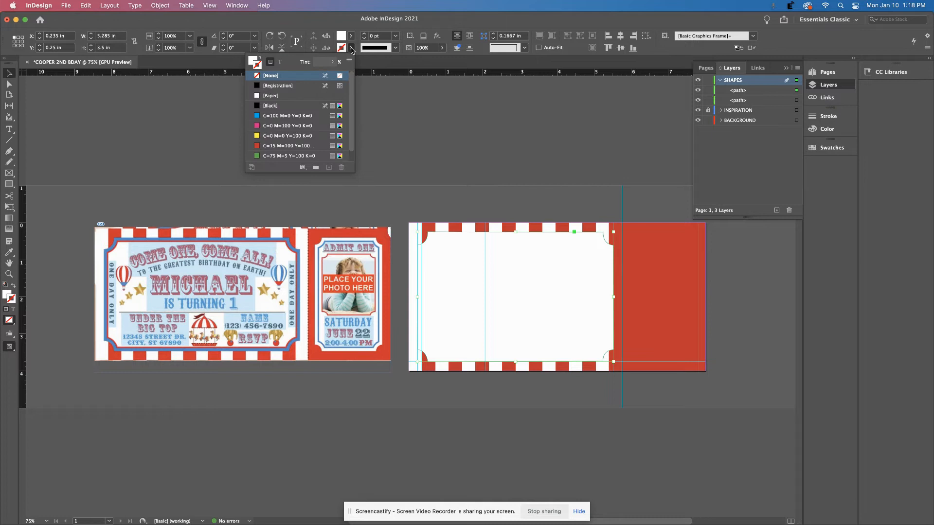
pyautogui.click(271, 146)
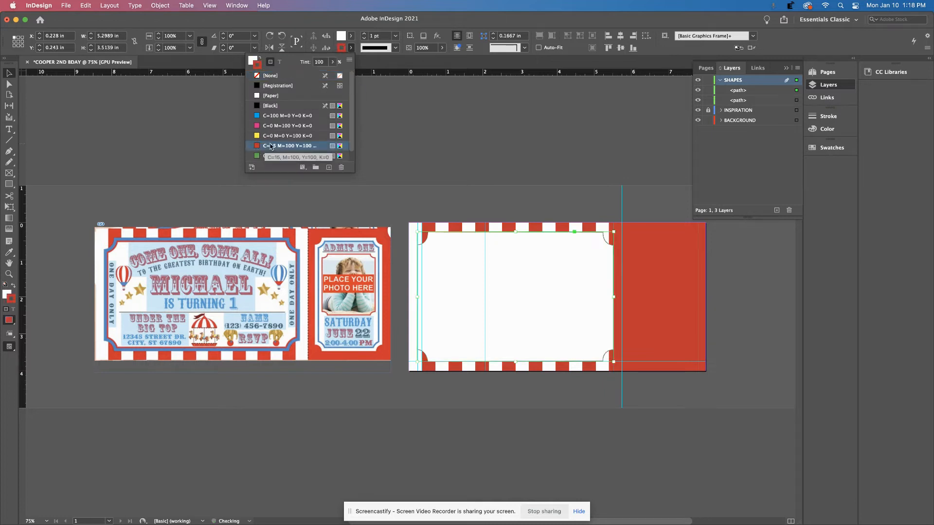
pyautogui.click(366, 36)
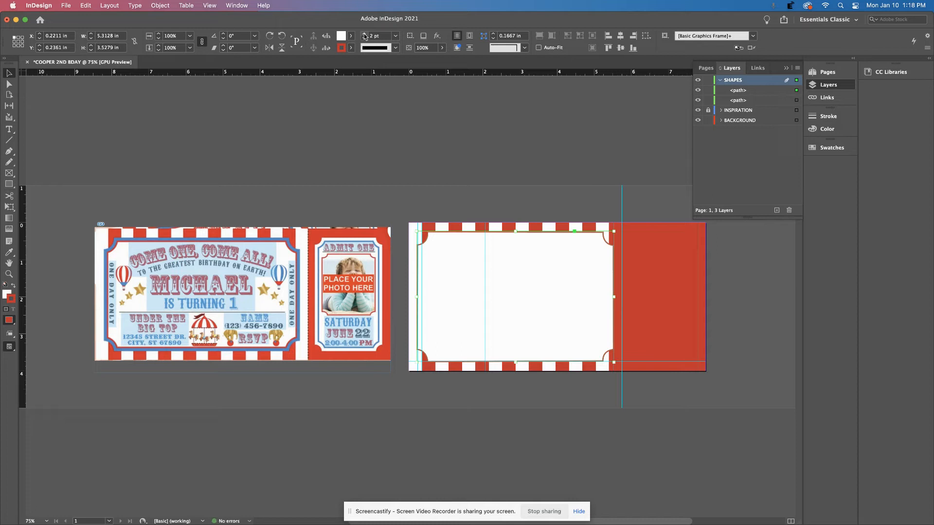
pyautogui.click(365, 36)
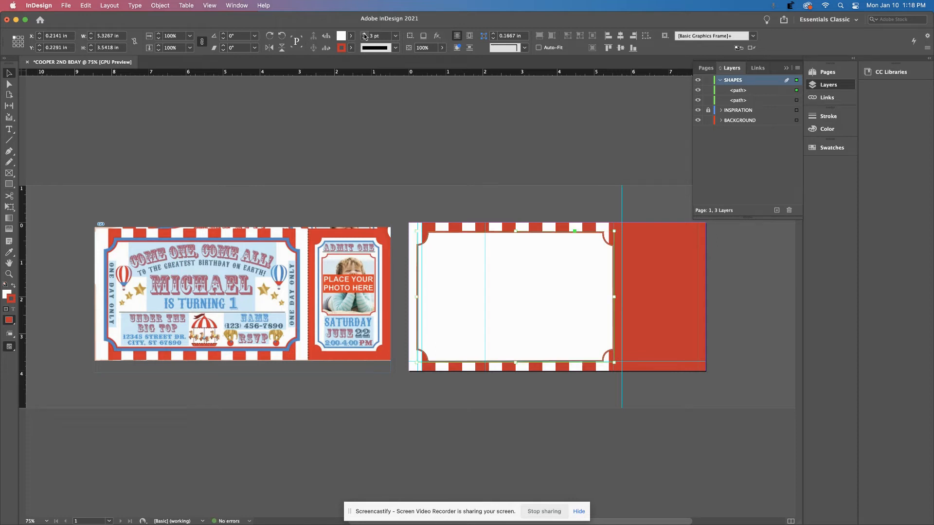
pyautogui.click(366, 36)
pyautogui.click(365, 39)
# Link the white shape's width and height proportions and scale it down to a height of 3.375 in
pyautogui.click(132, 44)
pyautogui.click(90, 51)
pyautogui.click(90, 50)
pyautogui.click(90, 51)
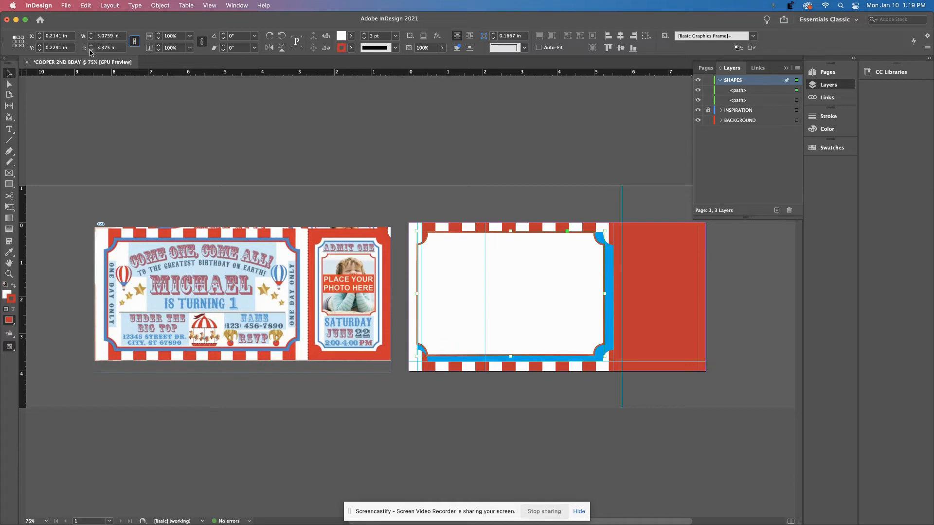
pyautogui.click(90, 51)
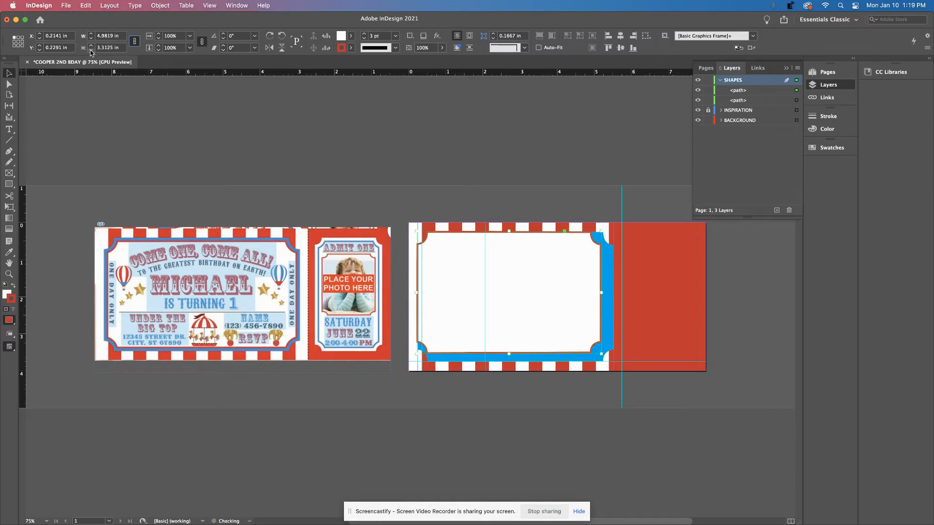
pyautogui.click(91, 44)
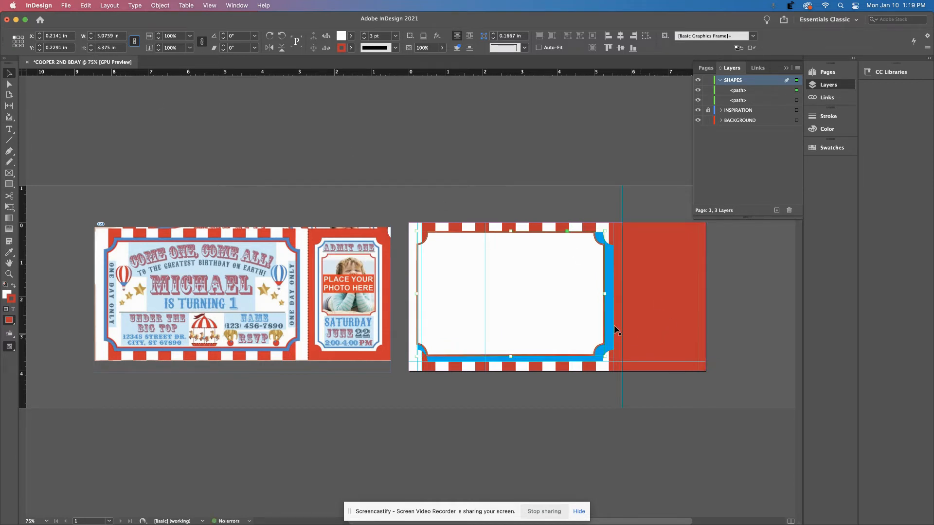
# Center the white shape inside the blue frame at X 0.3421 in, Y 0.3125 in
pyautogui.moveTo(548, 303); pyautogui.dragTo(552, 305)
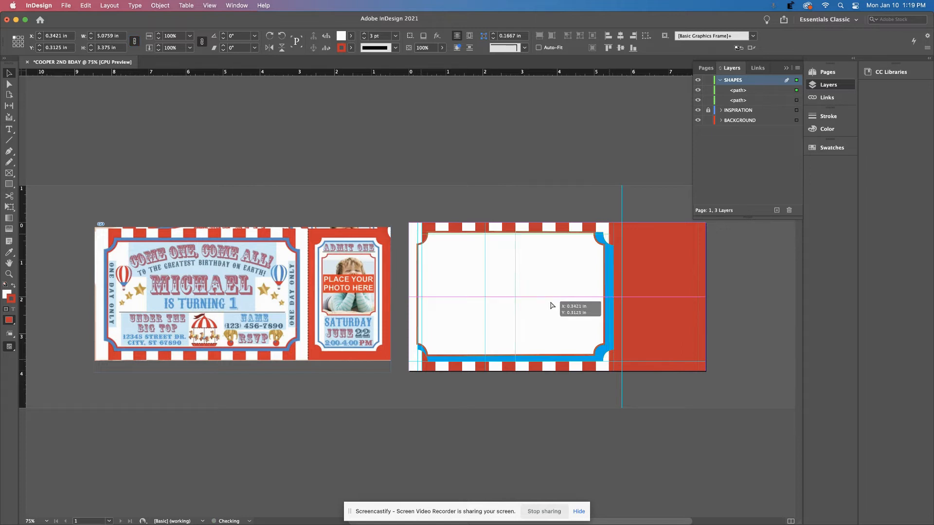
pyautogui.moveTo(552, 305); pyautogui.dragTo(552, 302)
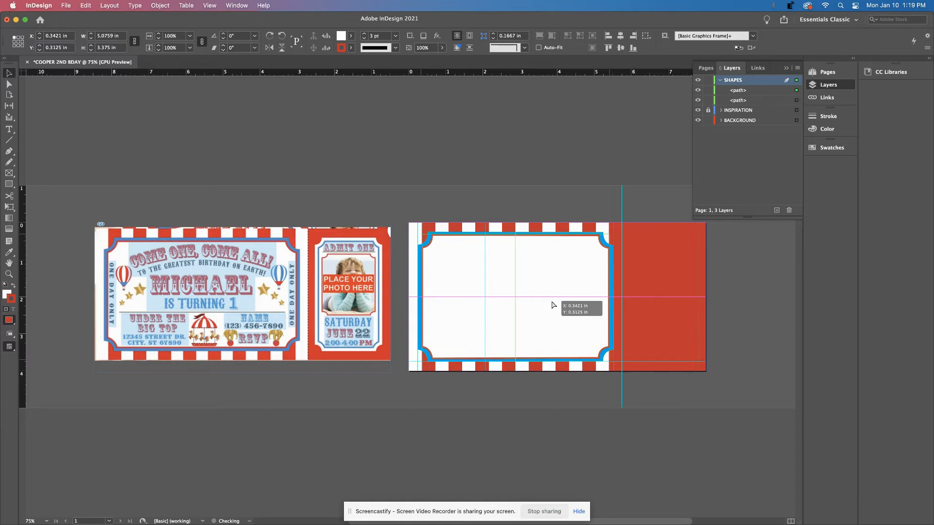
pyautogui.moveTo(553, 305); pyautogui.dragTo(552, 305)
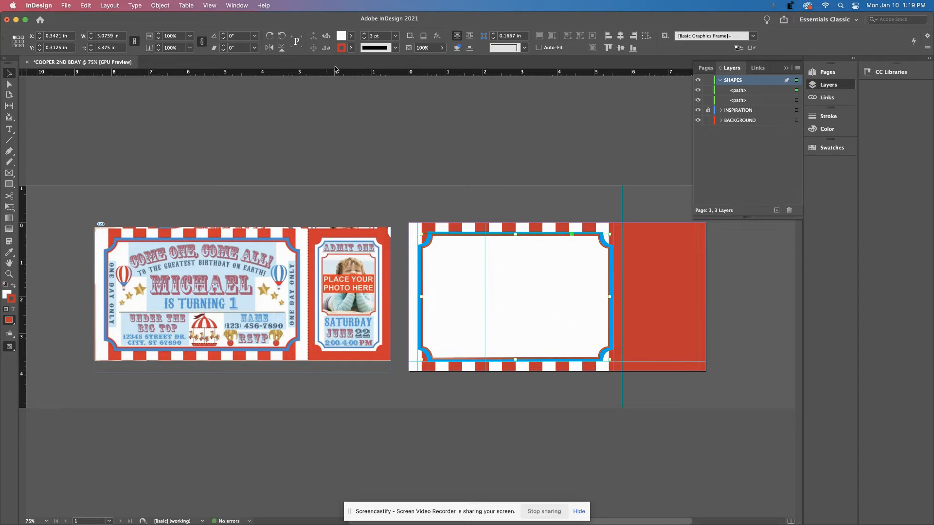
# Increase the white shape's red stroke to 5 pt and scale the shape proportionally to a height of 3.3125 in
pyautogui.click(364, 34)
pyautogui.click(364, 34)
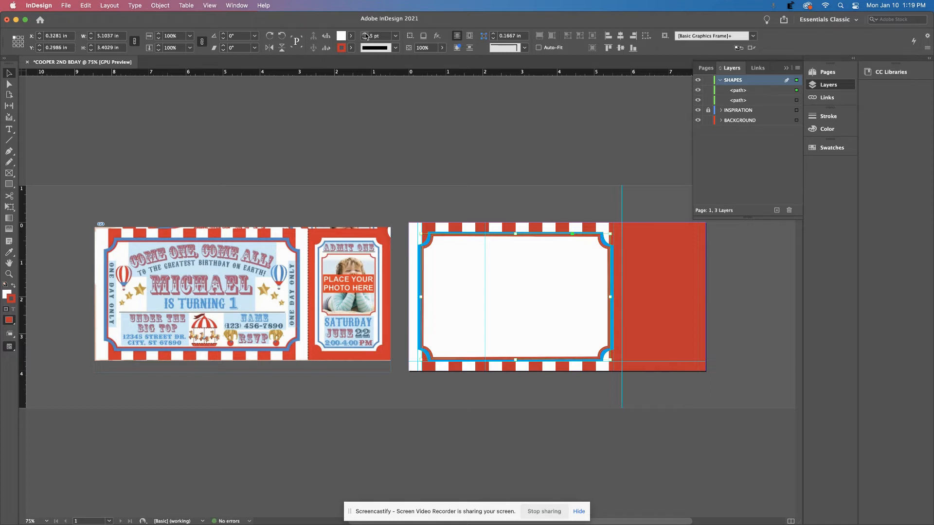
pyautogui.click(91, 50)
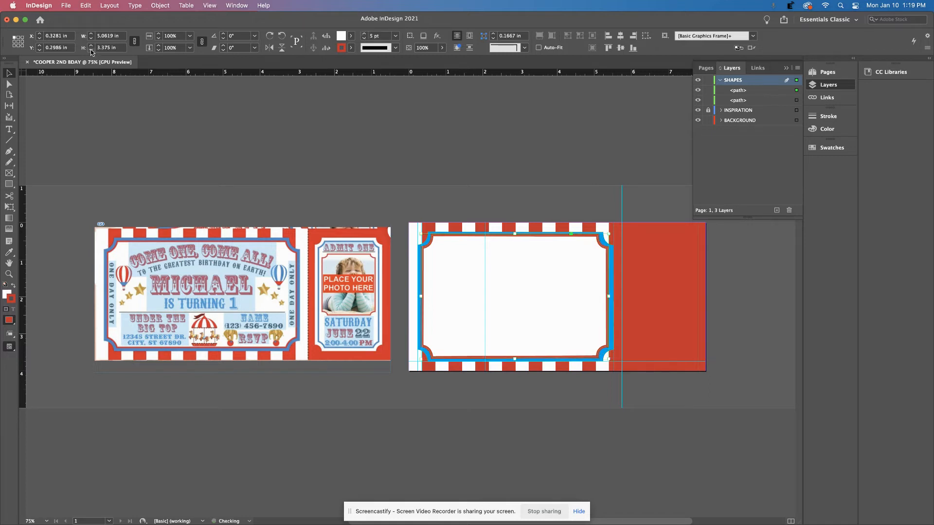
pyautogui.click(91, 50)
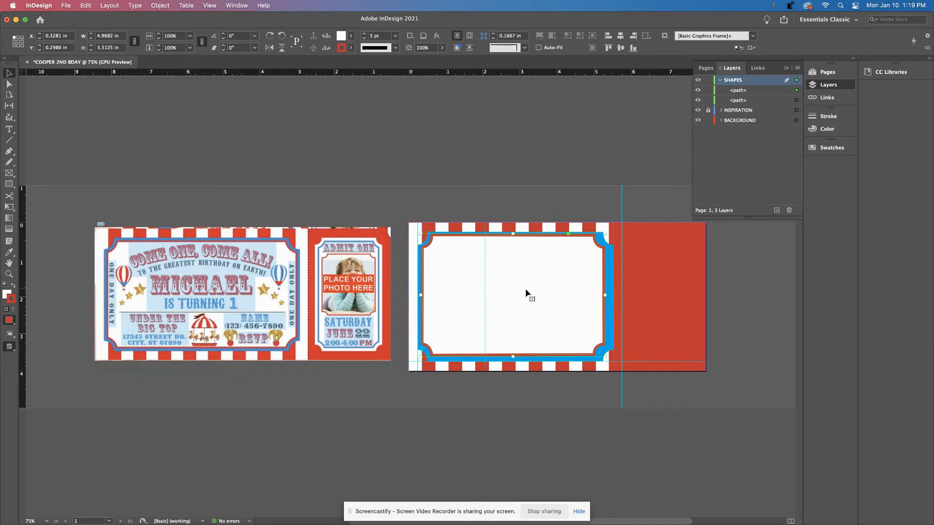
# Recenter the white shape inside the blue frame at X 0.3984 in, Y 0.3438 in and preview the page full screen
pyautogui.moveTo(515, 294); pyautogui.dragTo(519, 295)
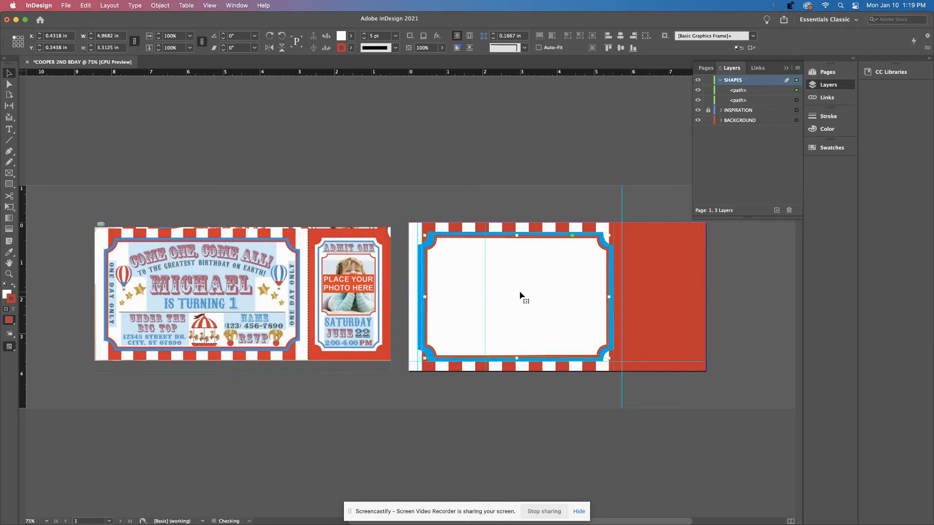
pyautogui.click(607, 156)
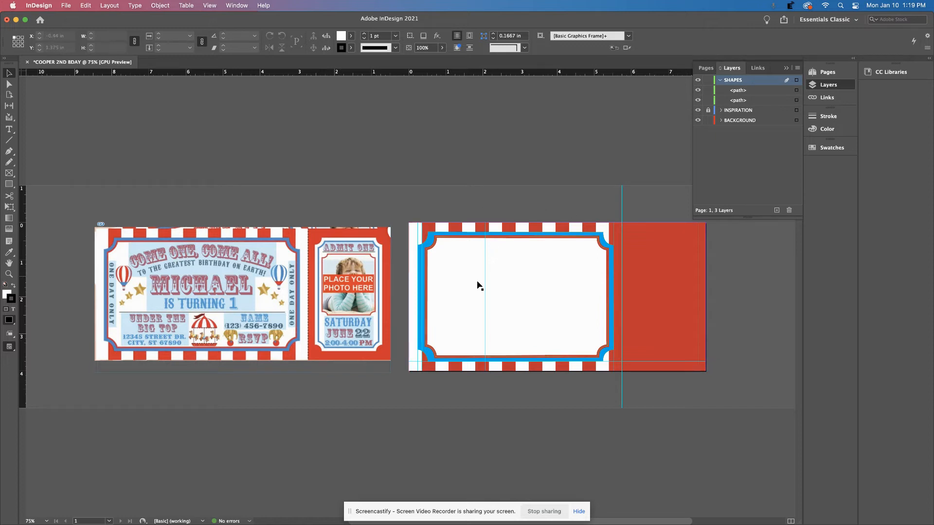
pyautogui.click(524, 283)
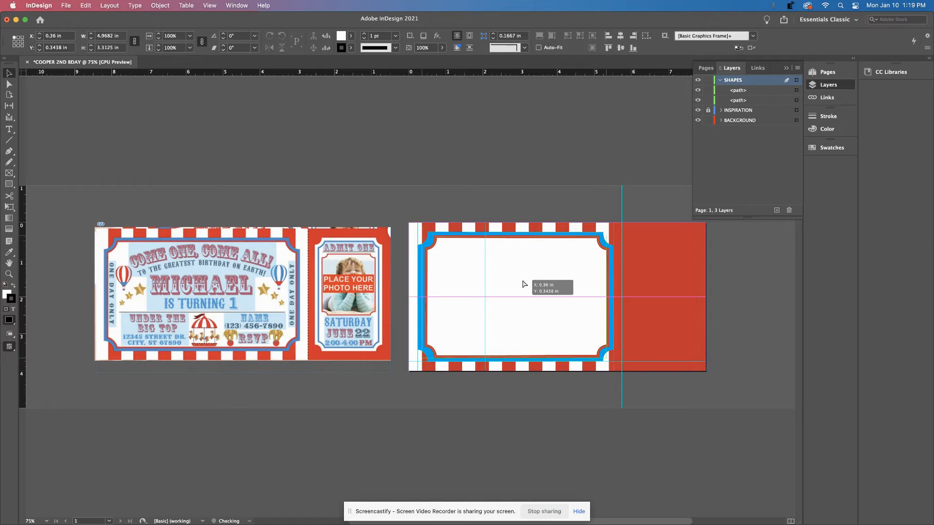
pyautogui.moveTo(523, 281); pyautogui.dragTo(526, 284)
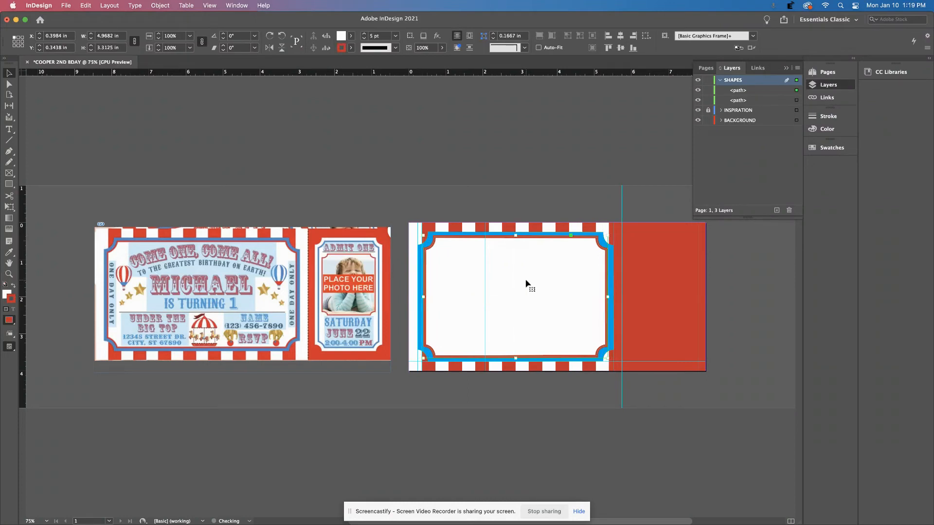
pyautogui.click(552, 176)
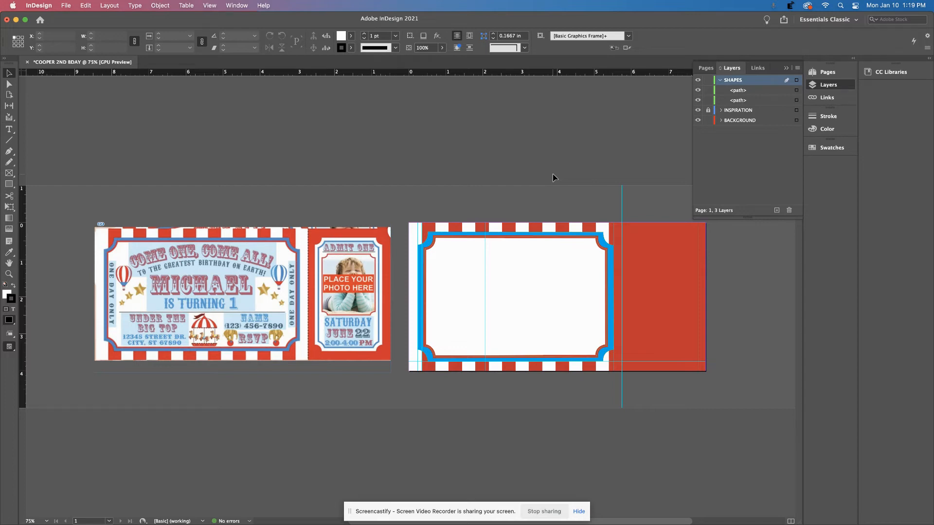
pyautogui.hotkey('shift', 'w')
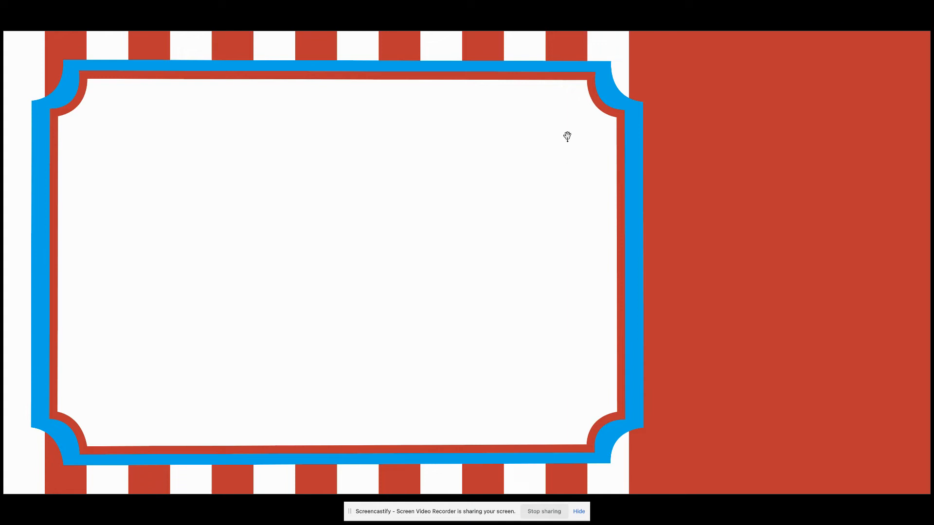
pyautogui.press('Escape')
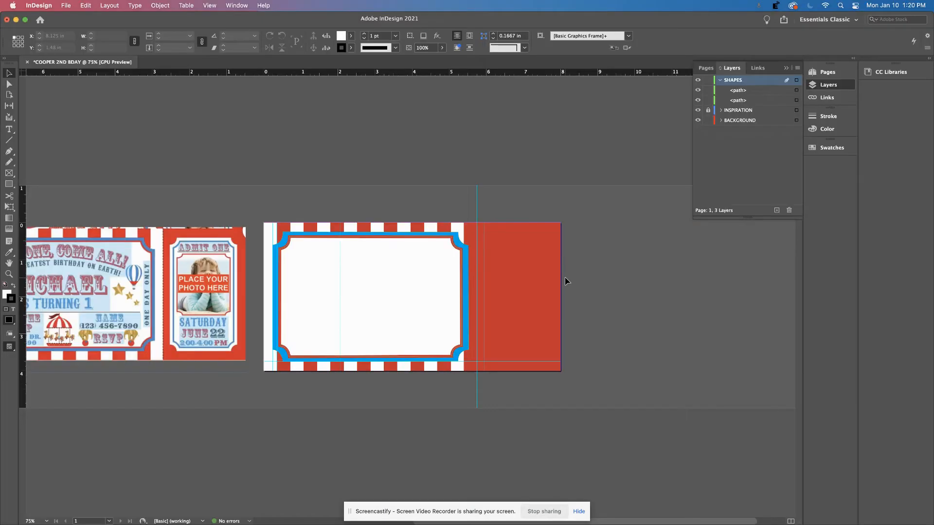
# Unlink the white shape's proportions, set its height to 3.1875 in, nudge it down to Y 0.3854 in, and preview the page full screen
pyautogui.click(356, 302)
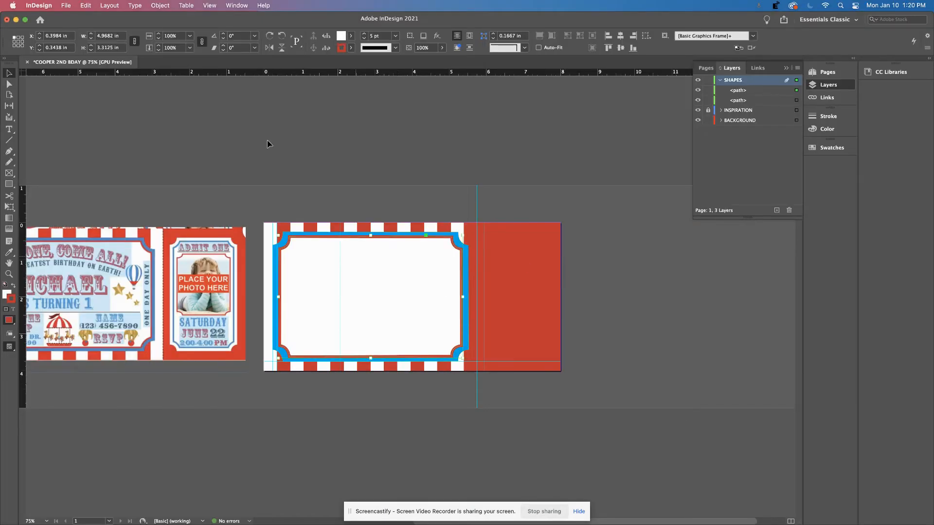
pyautogui.click(92, 50)
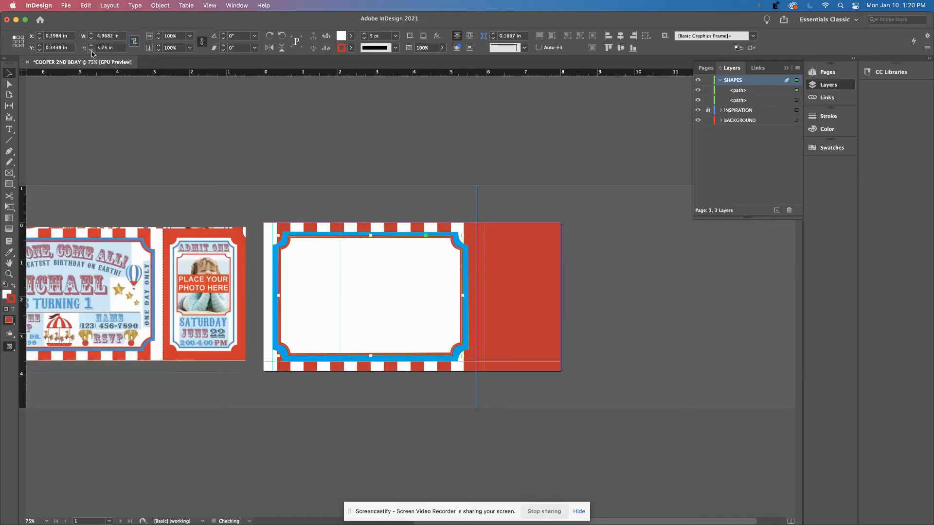
pyautogui.click(91, 50)
pyautogui.press('Down')
pyautogui.press('Down')
pyautogui.press('Down')
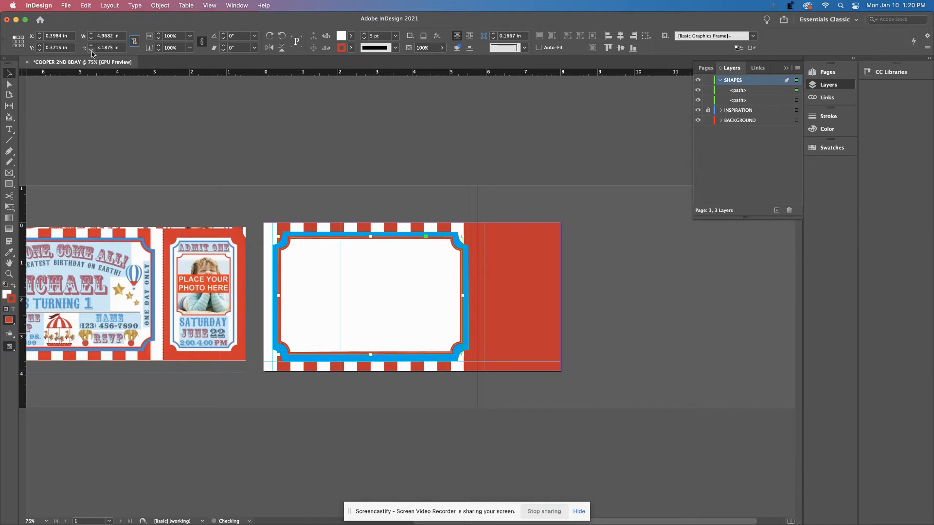
pyautogui.hotkey('shift', 'w')
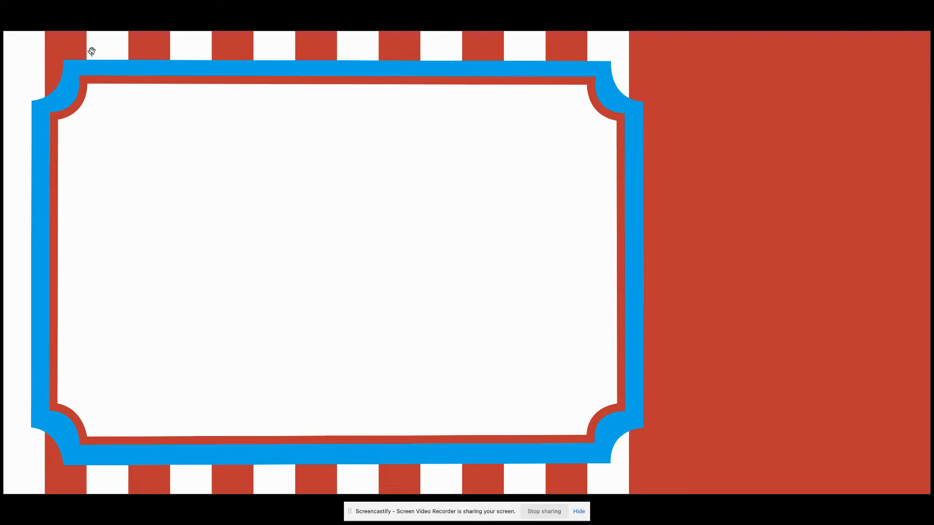
pyautogui.press('Escape')
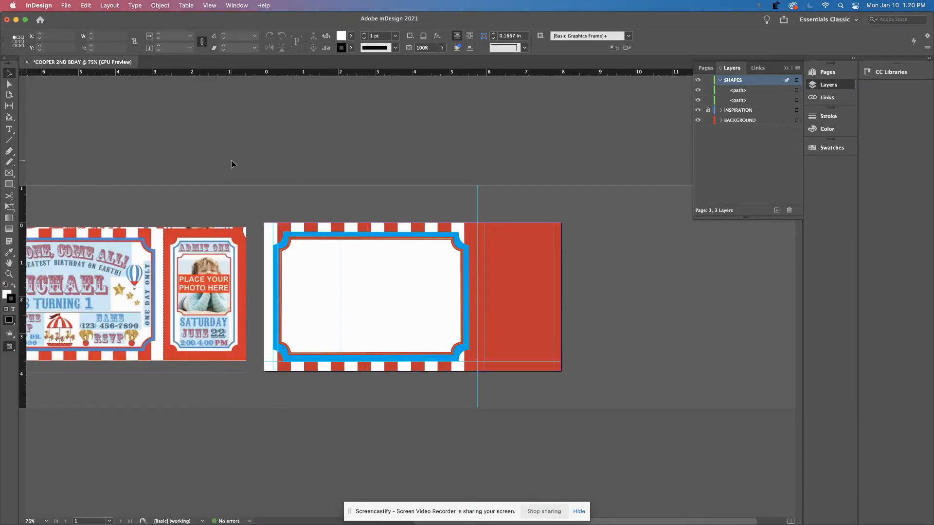
# Duplicate the blue frame and white panel together and place the copies beside the page at X 8.28 in, Y 0.75 in
pyautogui.hscroll(-5, 233, 166)
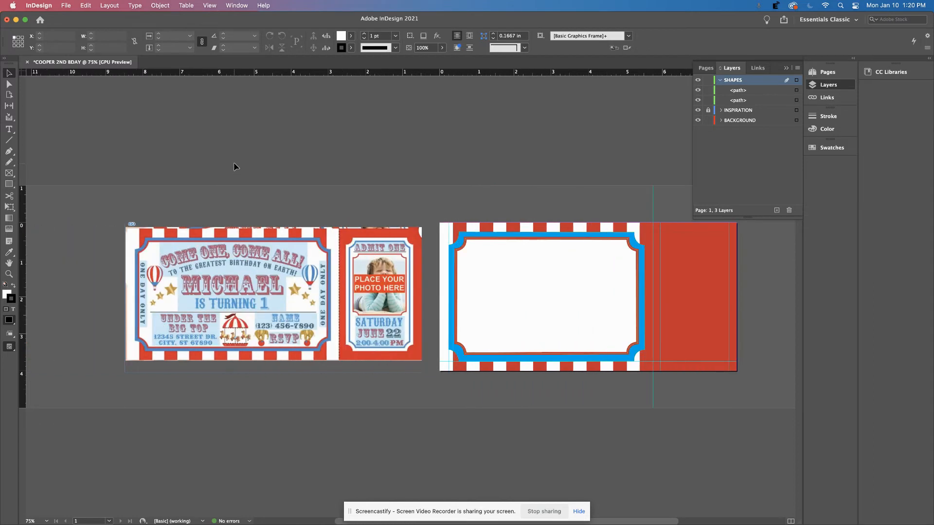
pyautogui.hscroll(2, 233, 167)
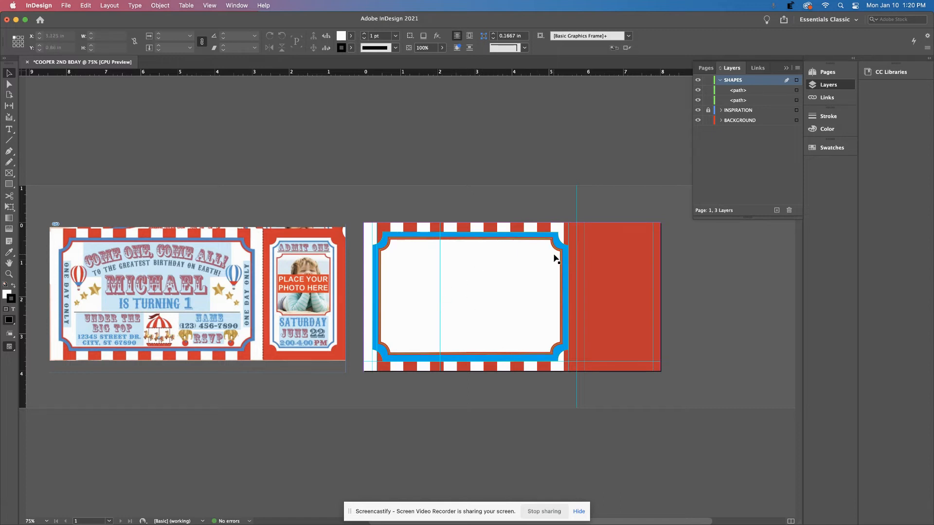
pyautogui.click(390, 246)
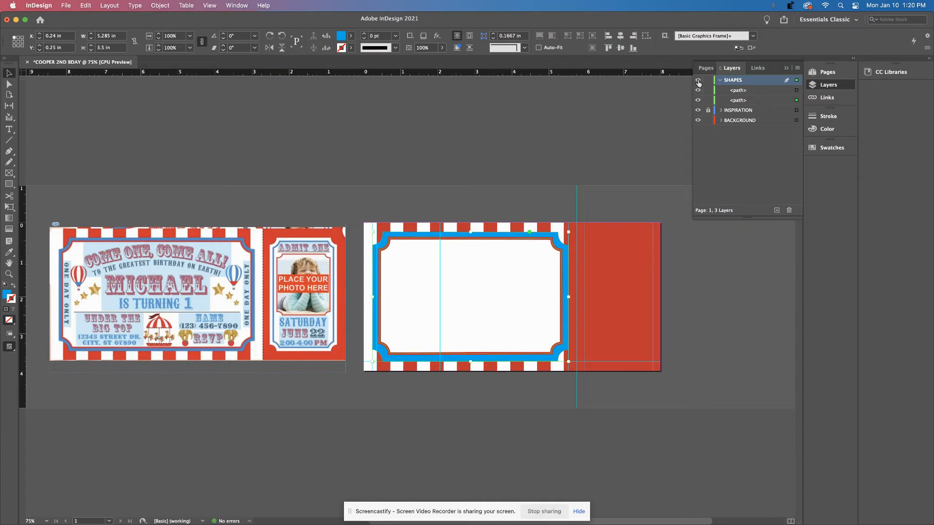
pyautogui.click(563, 184)
pyautogui.click(539, 260)
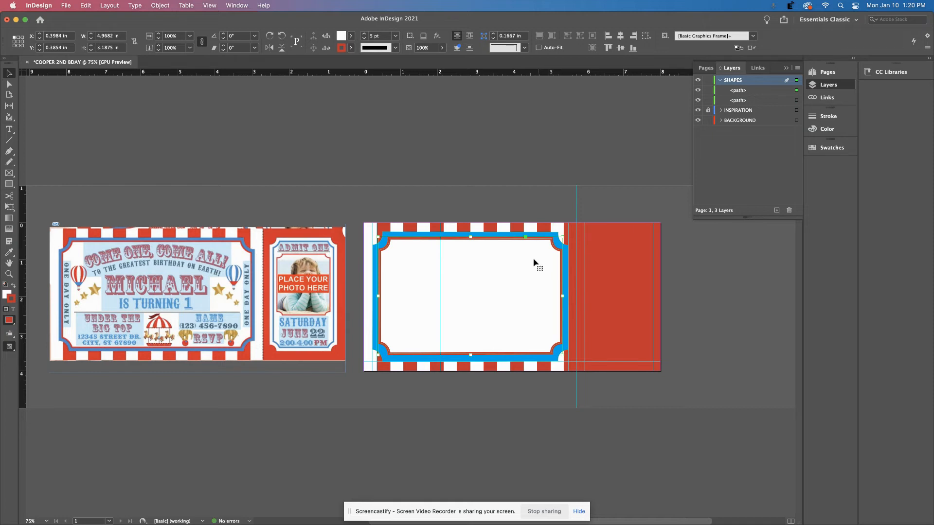
pyautogui.keyDown('shift'); pyautogui.click(495, 238); pyautogui.keyUp('shift')
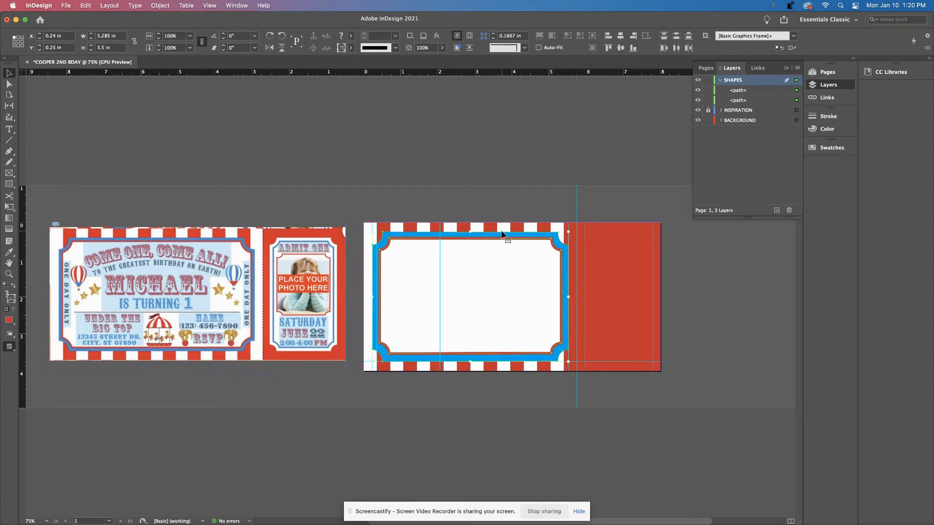
pyautogui.keyDown('alt'); pyautogui.moveTo(501, 234); pyautogui.dragTo(442, 234); pyautogui.keyUp('alt')
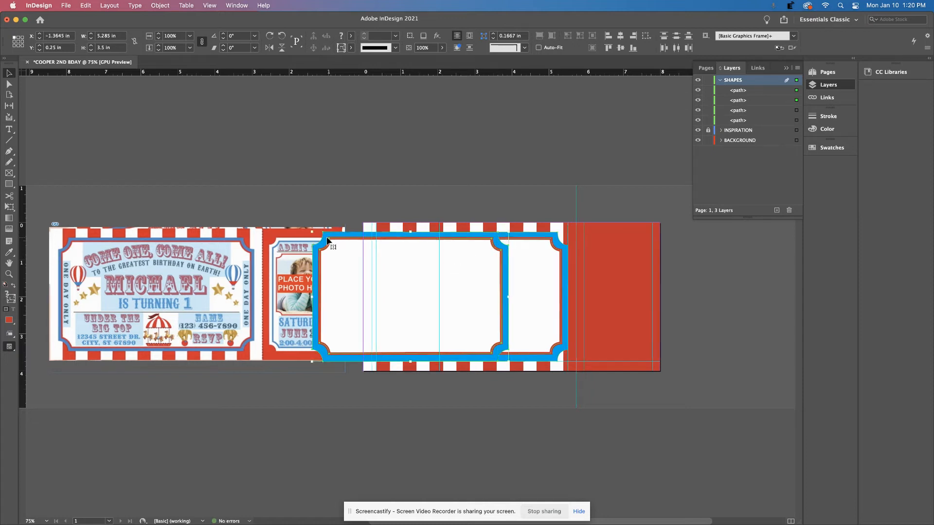
pyautogui.hscroll(5, 325, 241)
pyautogui.moveTo(246, 236); pyautogui.dragTo(603, 256)
pyautogui.hscroll(2, 549, 269)
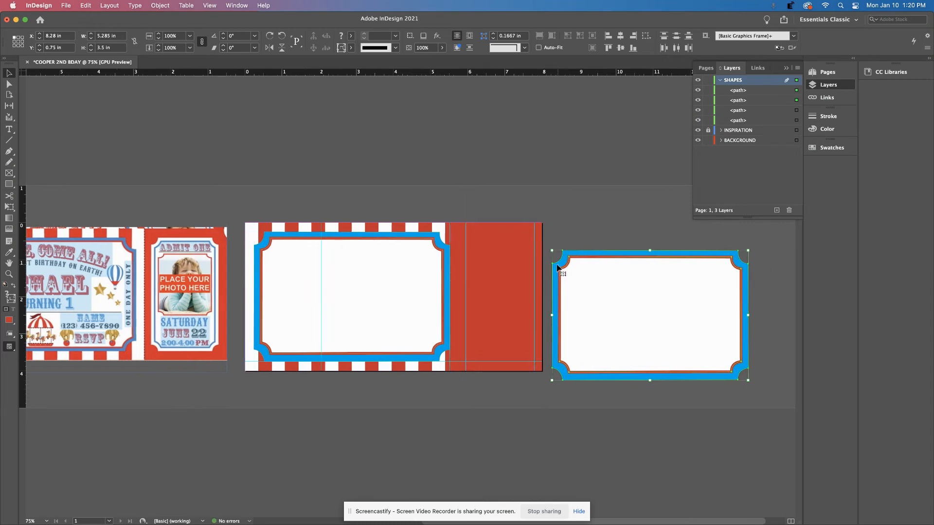
pyautogui.click(593, 228)
# Change the fill of the copied outer frame from blue to [Paper]
pyautogui.click(608, 296)
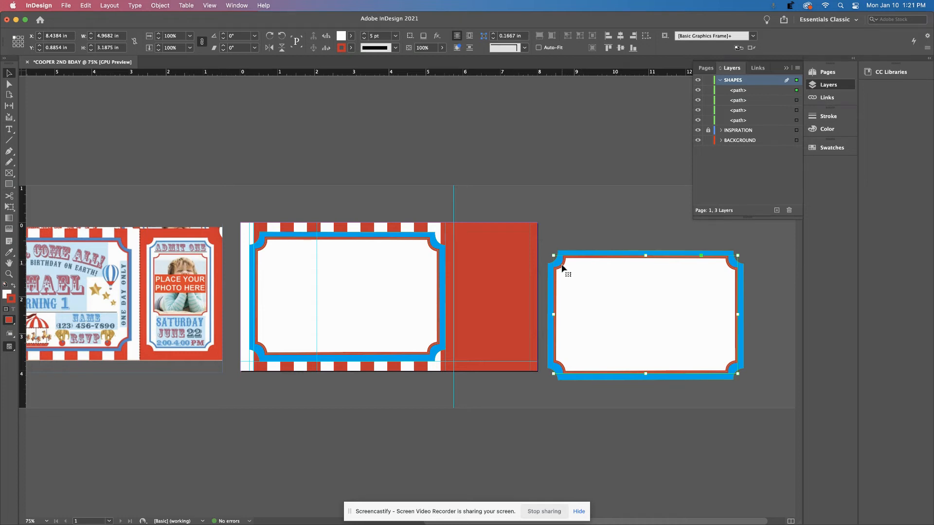
pyautogui.click(551, 273)
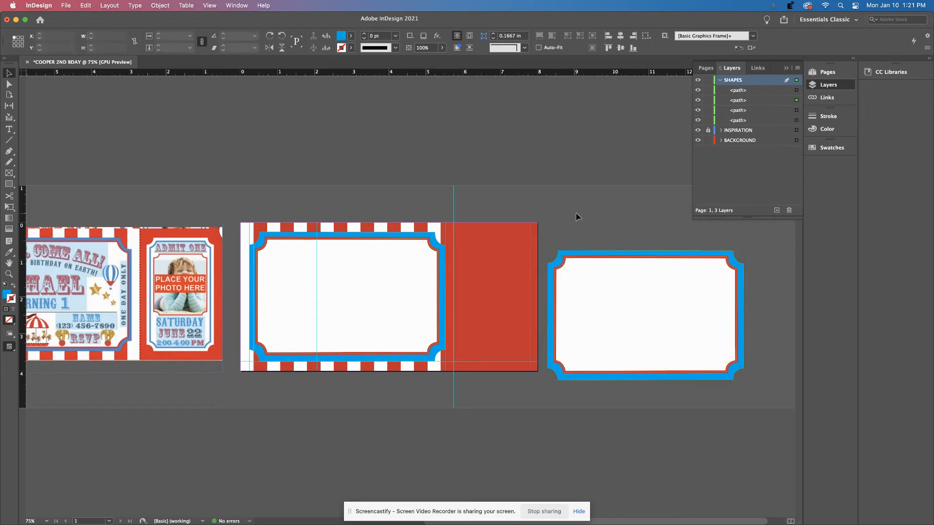
pyautogui.click(553, 269)
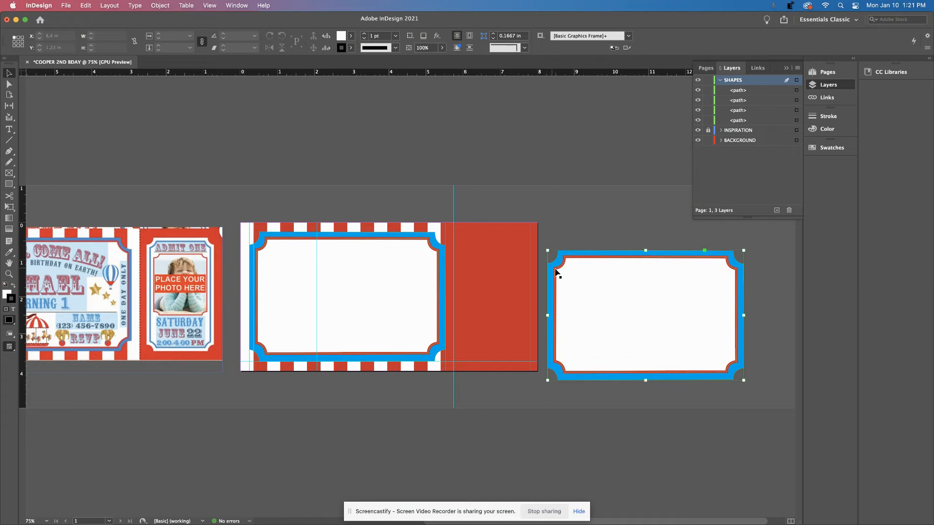
pyautogui.click(351, 36)
pyautogui.click(277, 86)
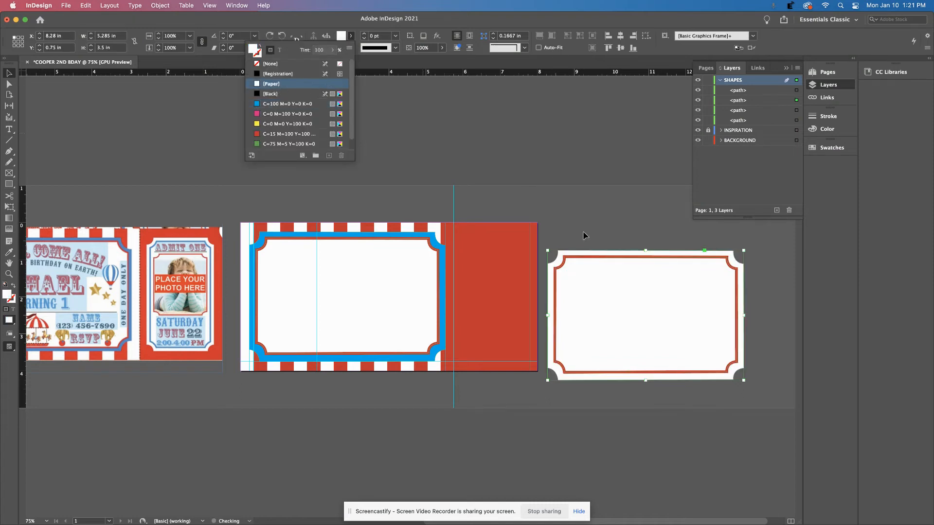
# Set the stroke color of the copied inner panel to C=100 M=0 Y=0 K=0
pyautogui.click(688, 340)
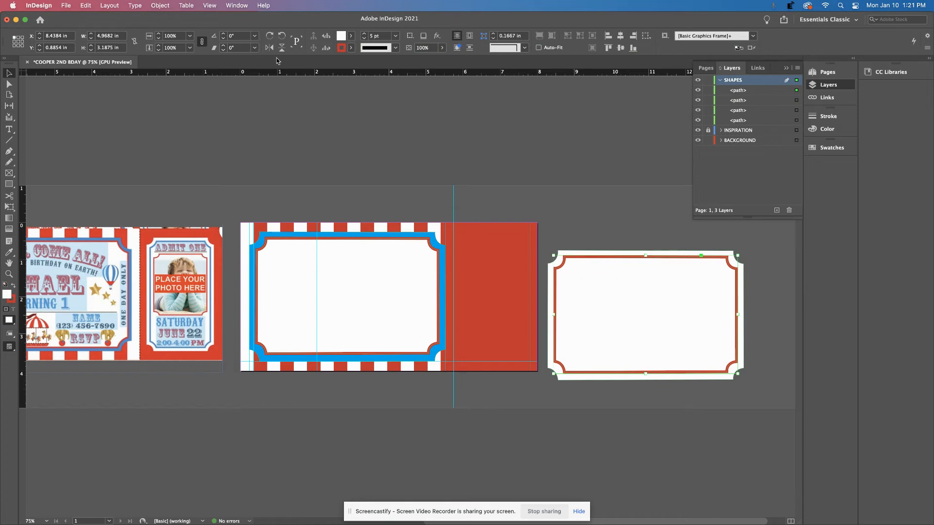
pyautogui.click(351, 47)
pyautogui.click(275, 115)
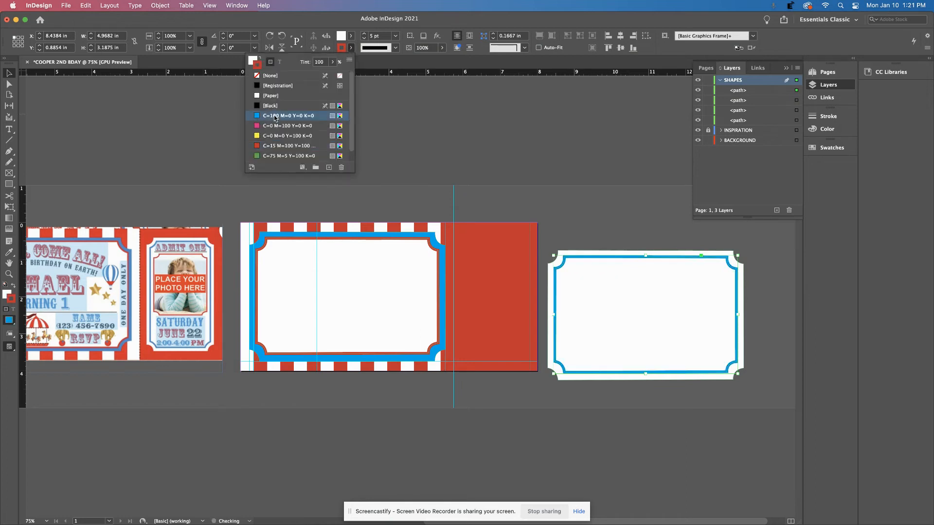
pyautogui.click(619, 224)
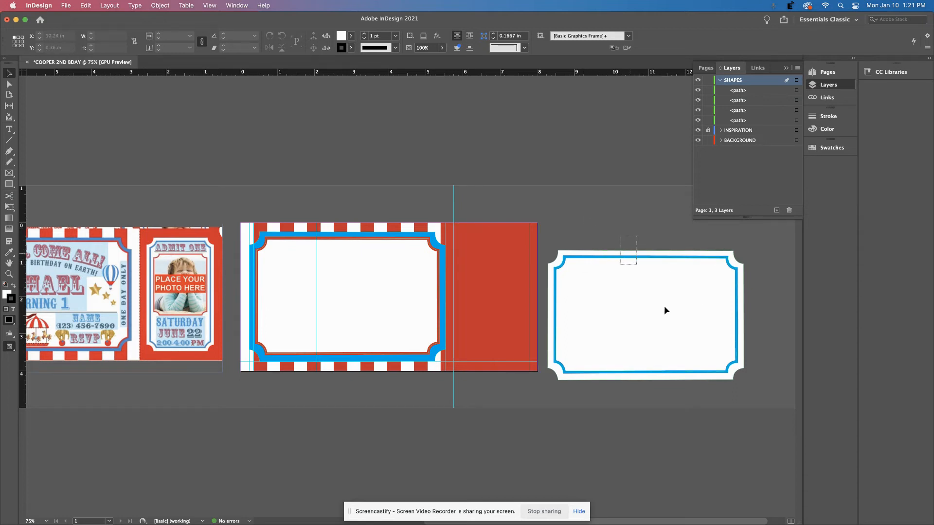
# Group the two copied shapes and try to squeeze the group into the red stub at 1.85 in wide and 3.5 in high
pyautogui.click(684, 355)
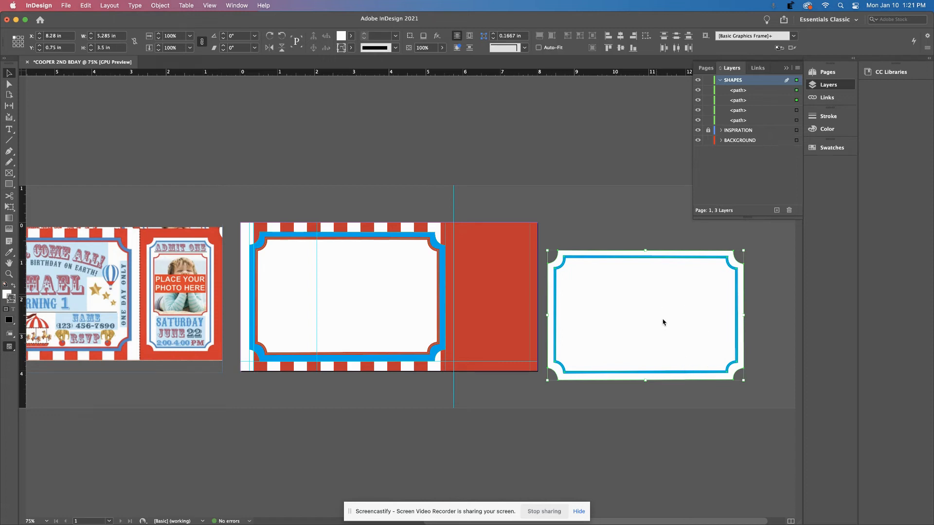
pyautogui.rightClick(653, 317)
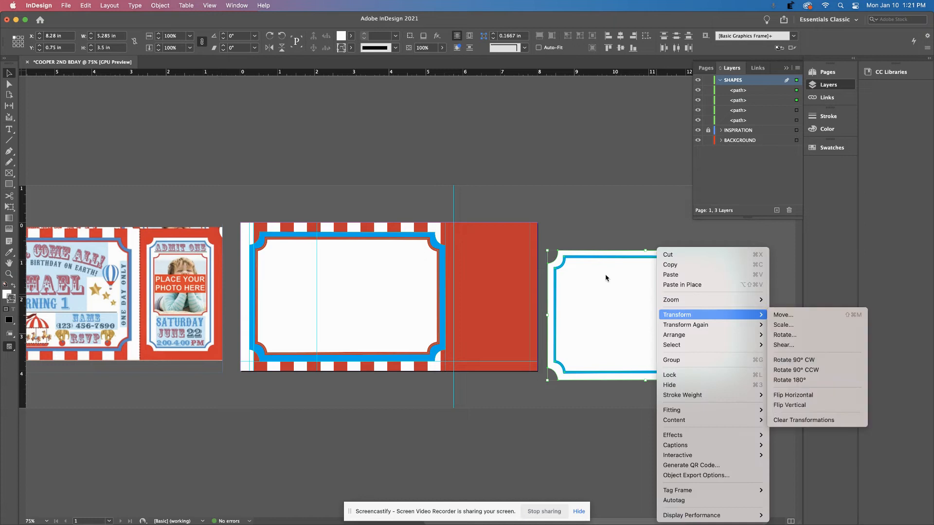
pyautogui.click(684, 361)
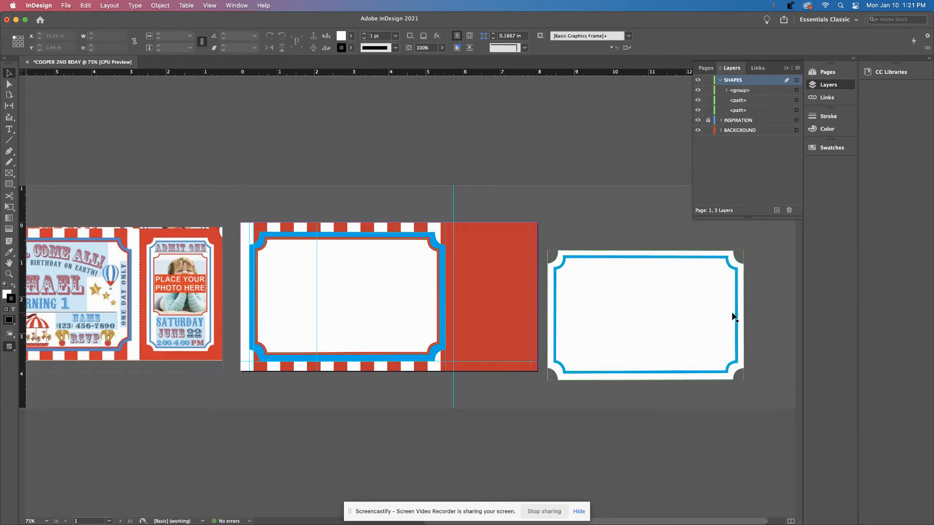
pyautogui.moveTo(745, 315); pyautogui.dragTo(544, 300)
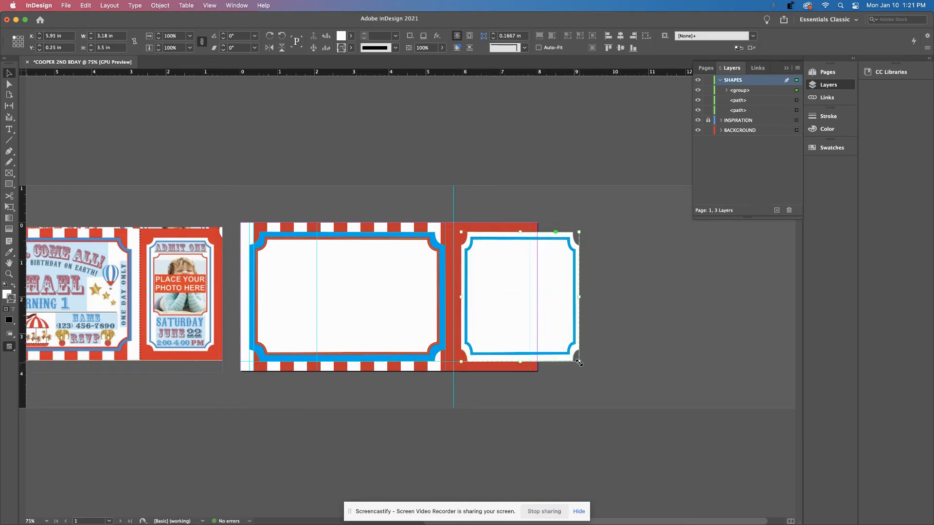
pyautogui.moveTo(578, 362); pyautogui.dragTo(495, 363)
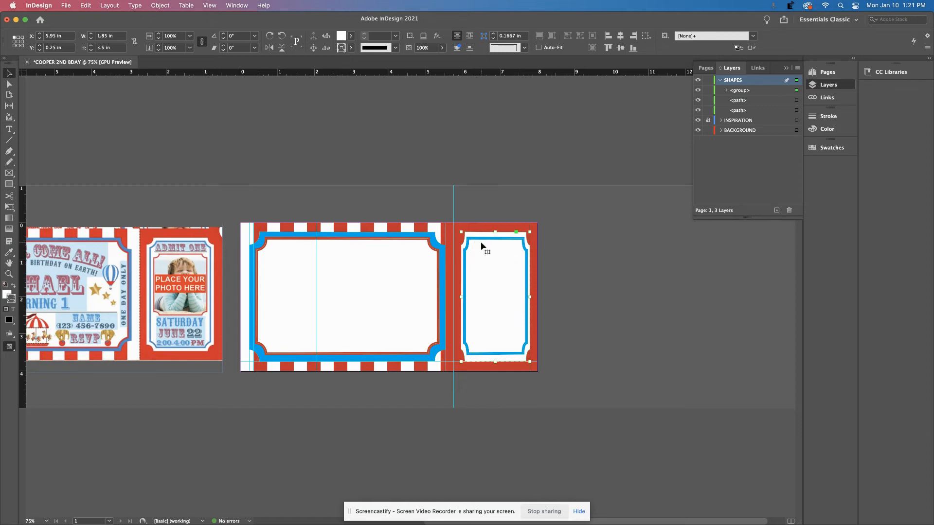
# Undo the resizing, moving and grouping of the two copied shapes
pyautogui.press('super+z')
pyautogui.press('super+z')
pyautogui.press('super+z')
pyautogui.press('super+z')
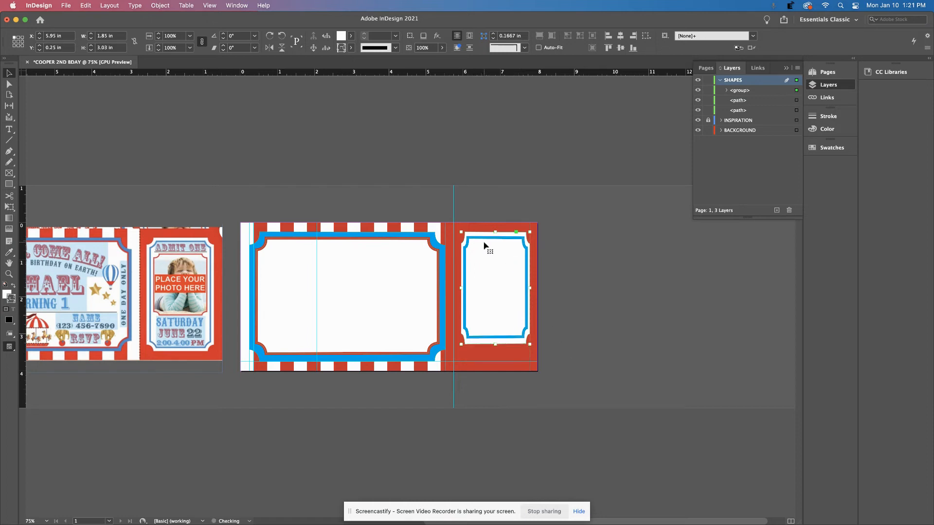
pyautogui.press('super+z')
pyautogui.press('super+z')
pyautogui.press('super+z')
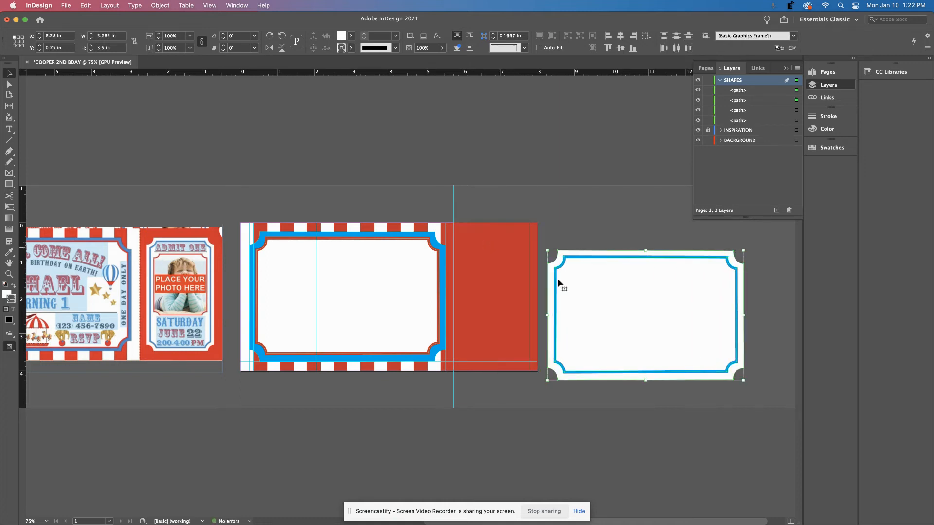
# Group the two copied shapes and link the group's width and height proportions
pyautogui.rightClick(632, 258)
pyautogui.click(652, 364)
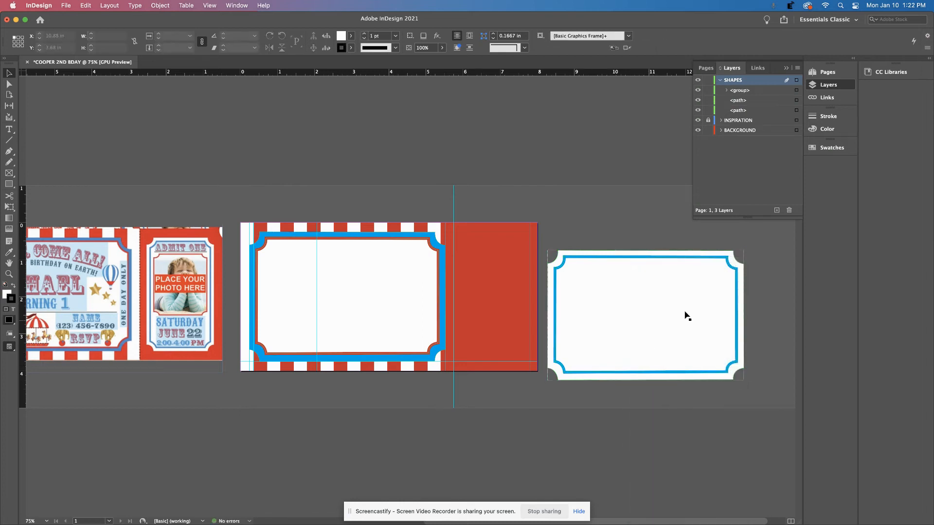
pyautogui.click(737, 304)
pyautogui.click(135, 42)
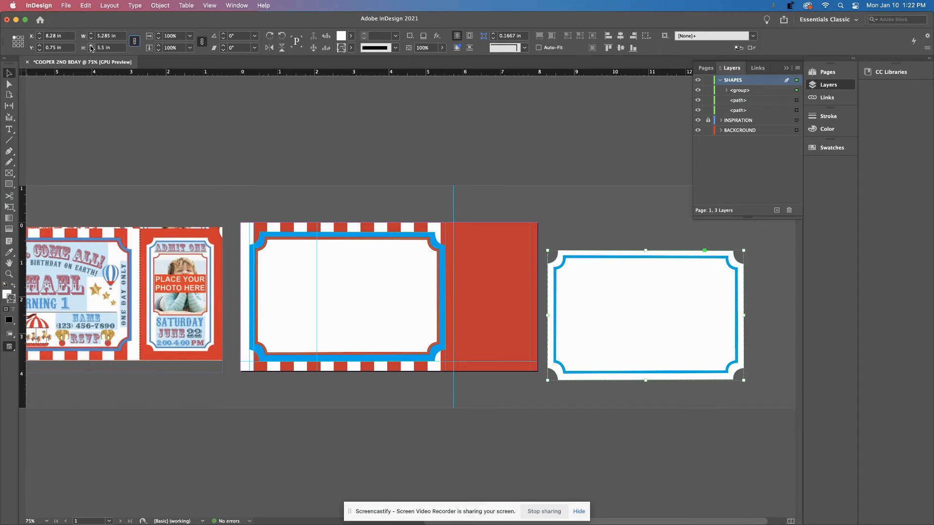
# Scale the group proportionally to 5.0625 in wide and move it onto the red stub at X 5.95 in, Y 0.25 in
pyautogui.click(91, 38)
pyautogui.click(91, 38)
pyautogui.click(91, 38)
pyautogui.click(91, 38)
pyautogui.moveTo(640, 323); pyautogui.dragTo(554, 305)
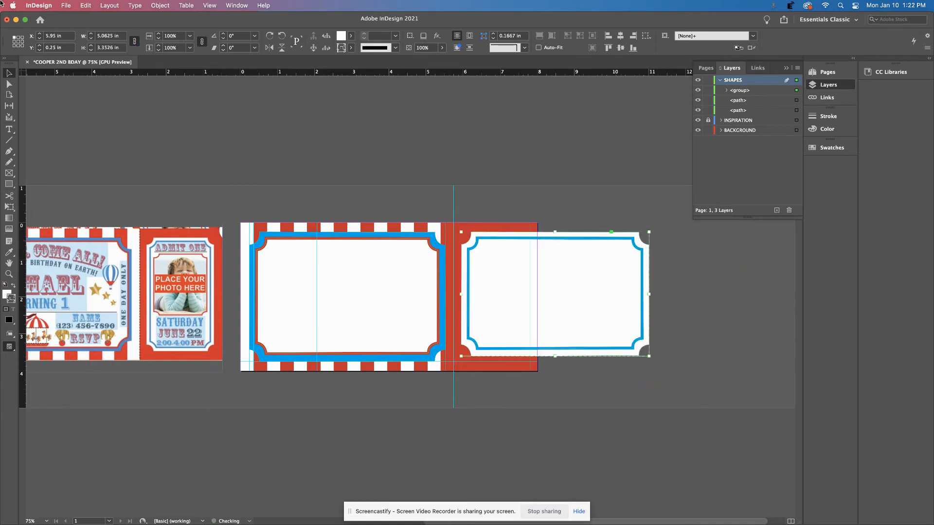
# Scale the group down proportionally to a width of 1.875 in
pyautogui.click(91, 38)
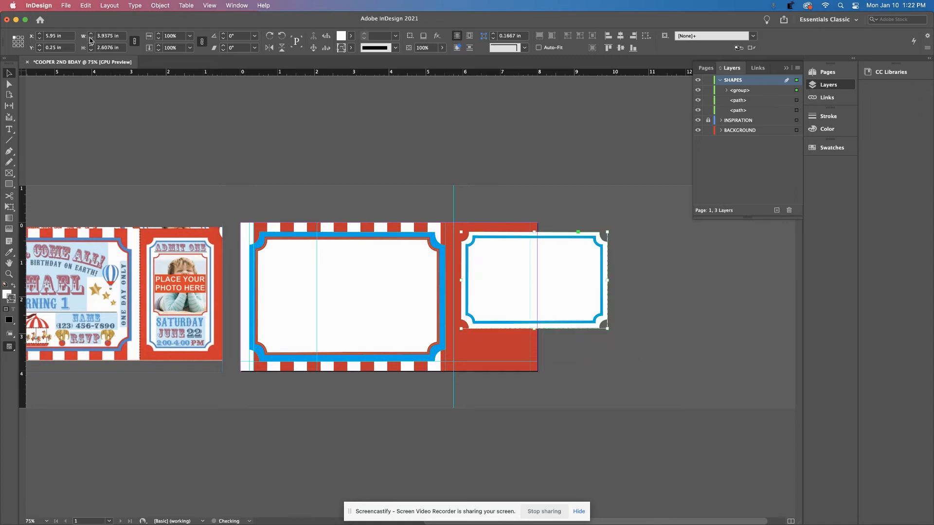
pyautogui.click(91, 39)
pyautogui.click(91, 39)
pyautogui.click(91, 38)
pyautogui.click(91, 39)
pyautogui.click(91, 39)
pyautogui.click(91, 38)
pyautogui.click(91, 38)
pyautogui.click(91, 38)
pyautogui.click(91, 39)
pyautogui.click(91, 34)
pyautogui.click(91, 34)
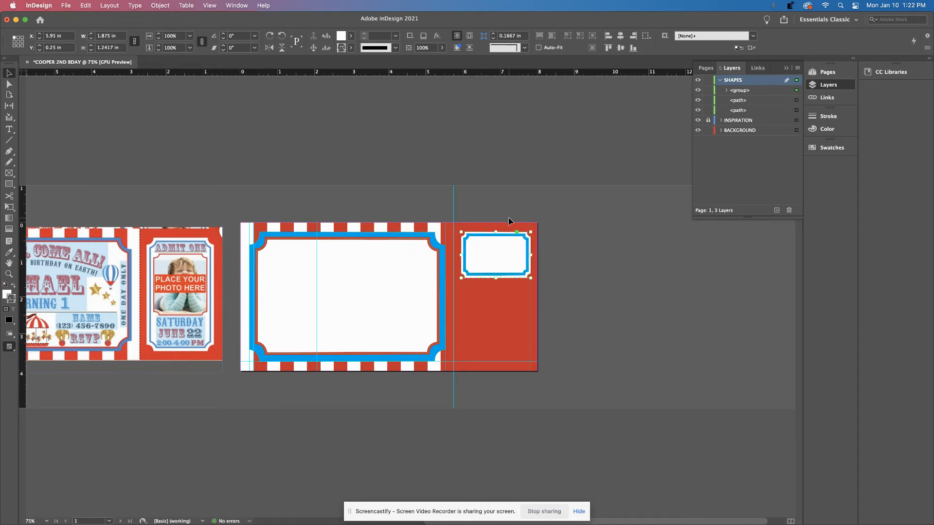
# Fine-tune the group's width to 1.85 in so its outer edge meets the stub's guide
pyautogui.press('super+equal')
pyautogui.press('super+equal')
pyautogui.press('super+equal')
pyautogui.press('super+equal')
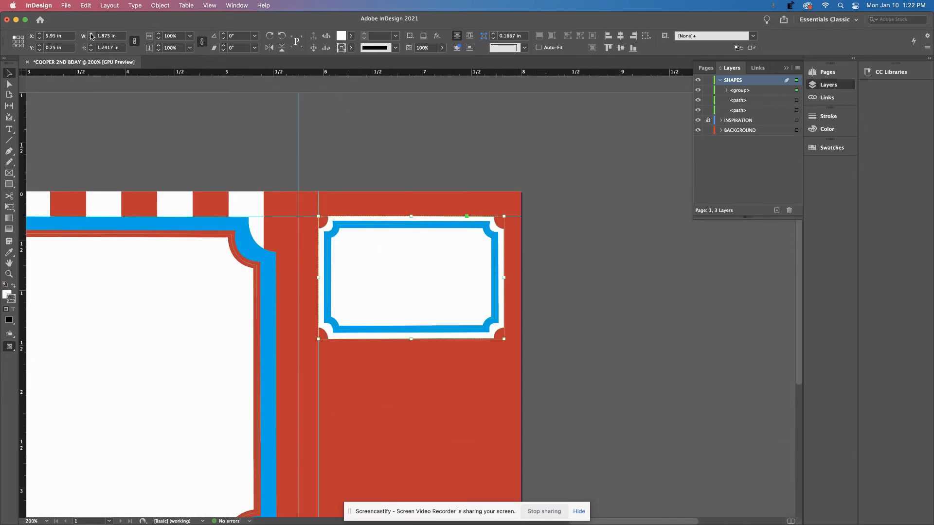
pyautogui.click(91, 39)
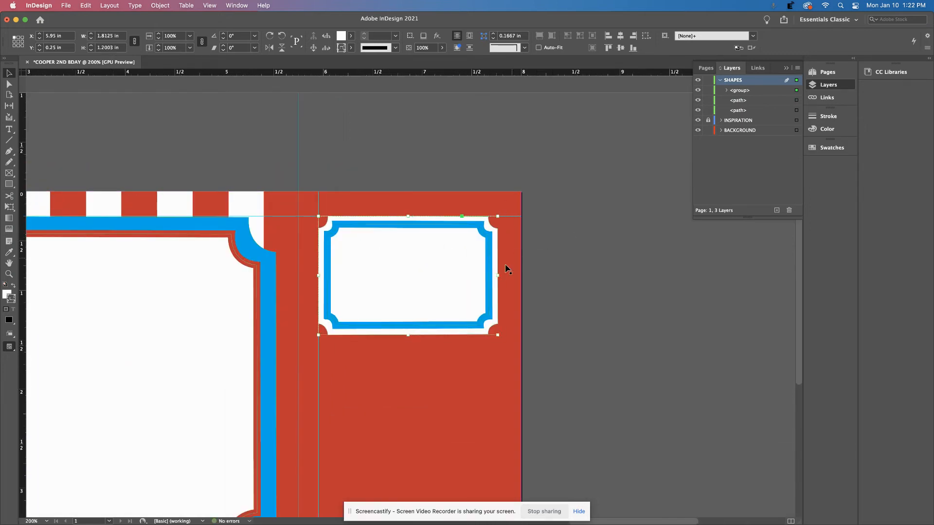
pyautogui.moveTo(499, 276); pyautogui.dragTo(502, 276)
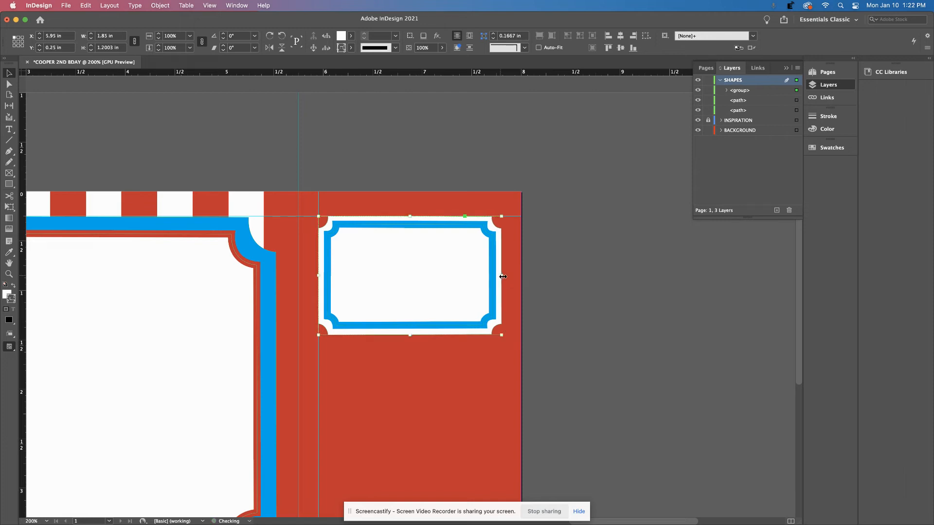
pyautogui.scroll(-1, 627, 284)
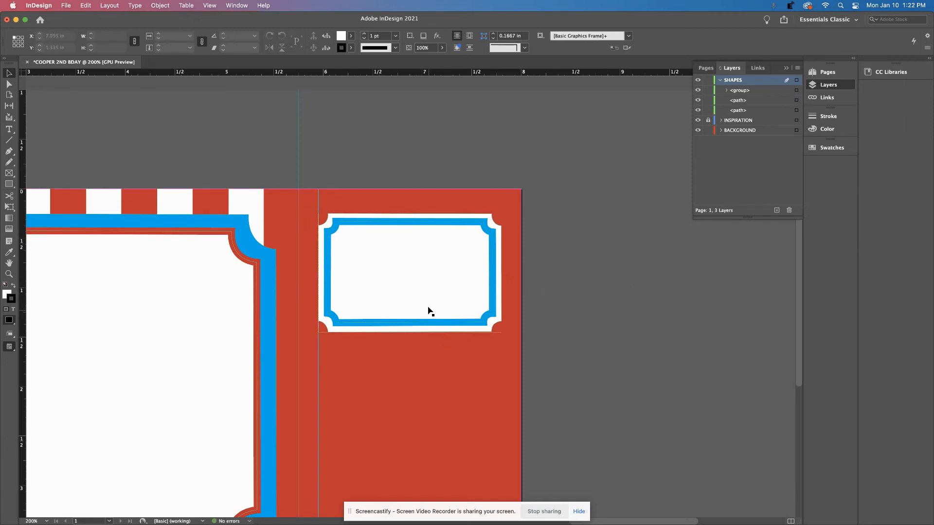
# Unlink the group's proportions and stretch its lower edge down the red stub to a height of 3.5 in
pyautogui.click(135, 41)
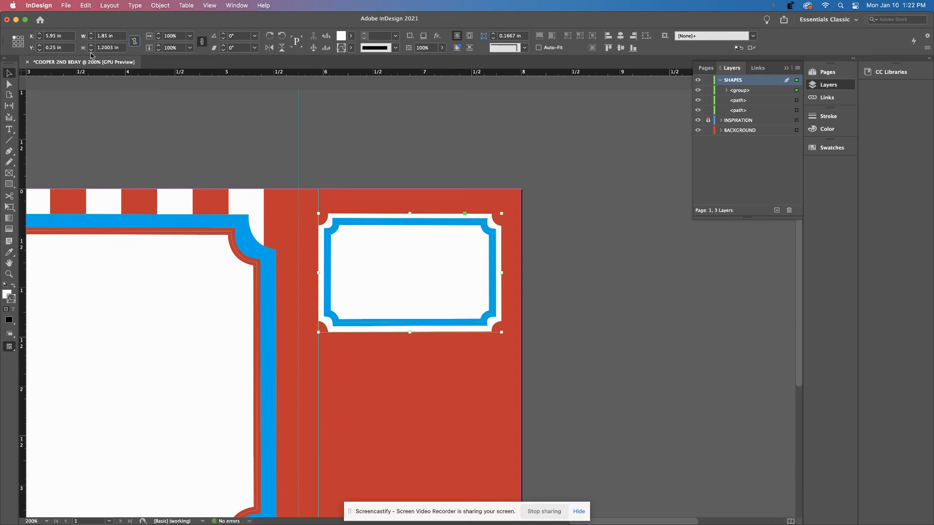
pyautogui.click(411, 339)
pyautogui.click(411, 328)
pyautogui.moveTo(410, 334); pyautogui.dragTo(411, 349)
pyautogui.scroll(-5, 414, 365)
pyautogui.scroll(5, 416, 368)
pyautogui.scroll(-1, 419, 368)
pyautogui.scroll(-8, 418, 368)
pyautogui.moveTo(410, 167); pyautogui.dragTo(415, 381)
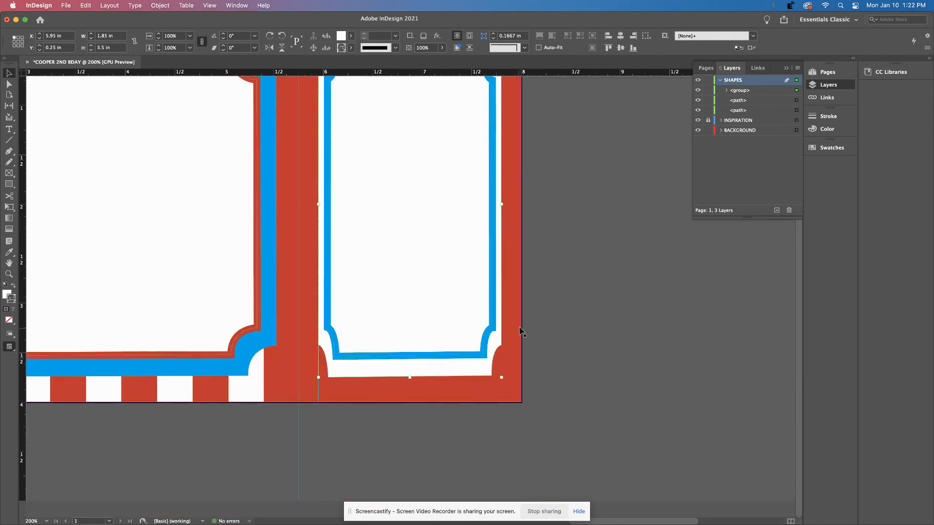
pyautogui.scroll(8, 531, 239)
pyautogui.scroll(-8, 548, 238)
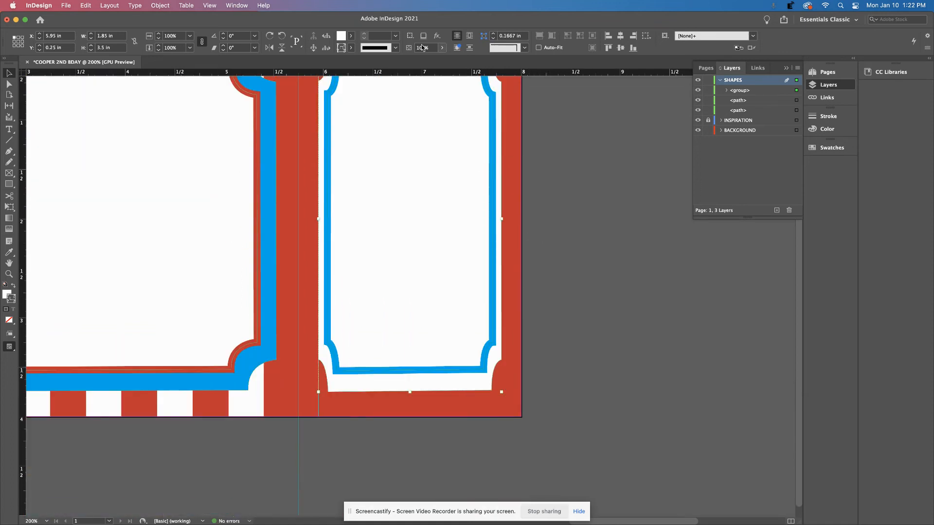
pyautogui.click(396, 36)
pyautogui.click(428, 25)
pyautogui.click(525, 47)
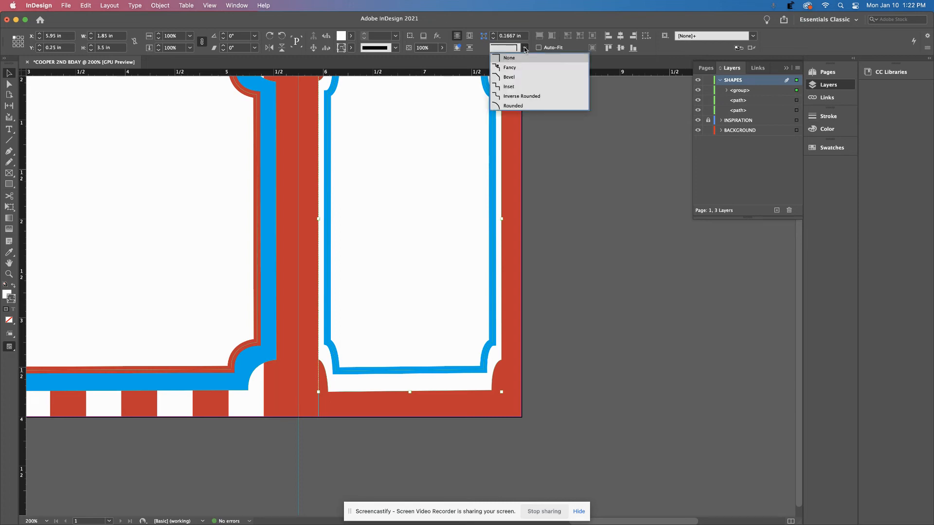
pyautogui.click(580, 145)
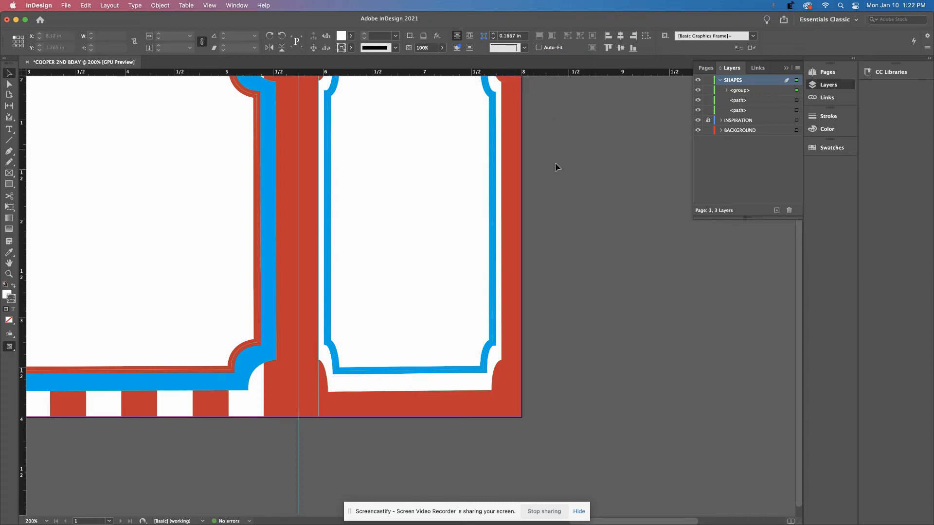
# Select the blue outline path inside the stub panel's group and reduce its stroke weight to 3 pt
pyautogui.rightClick(429, 373)
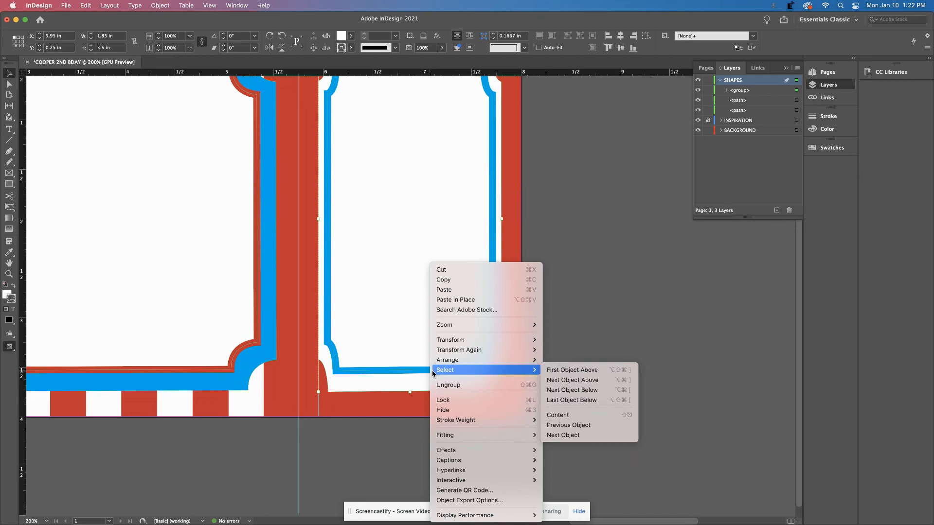
pyautogui.click(729, 92)
pyautogui.click(729, 92)
pyautogui.click(796, 101)
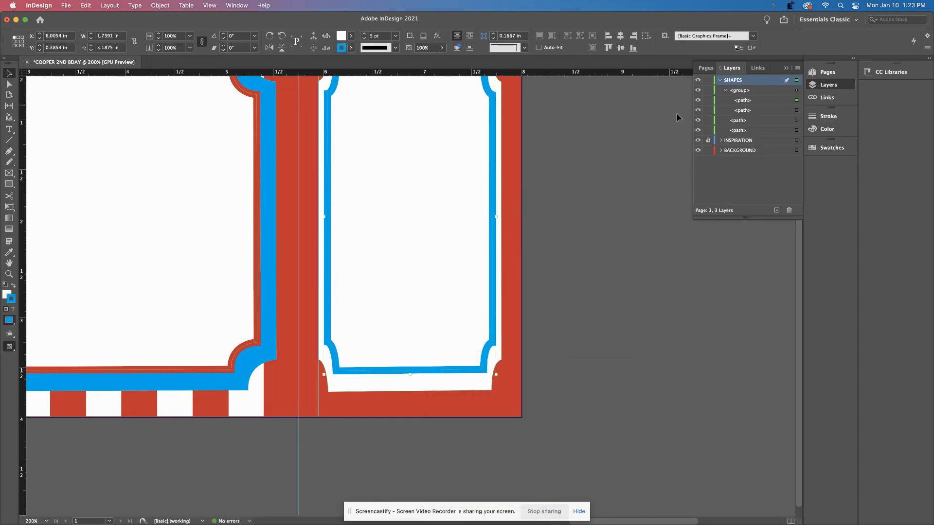
pyautogui.click(364, 39)
pyautogui.click(364, 39)
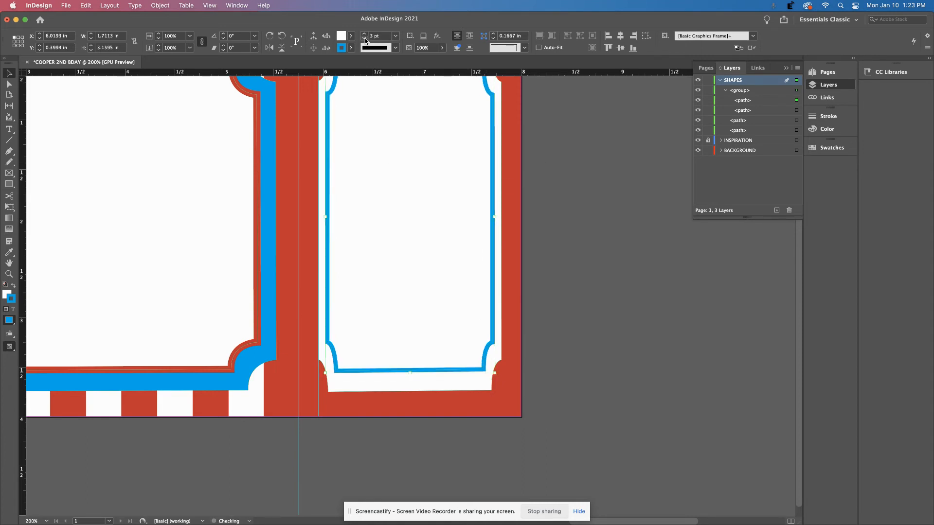
# Compare the stub panel's blue outline with the reference ticket and set its stroke weight back to 5 pt
pyautogui.scroll(5, 411, 90)
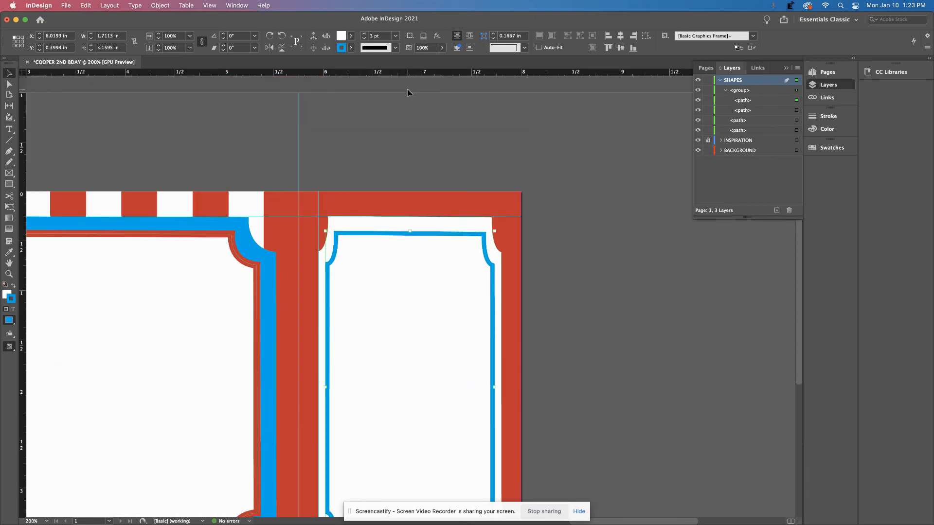
pyautogui.hscroll(-10, 404, 92)
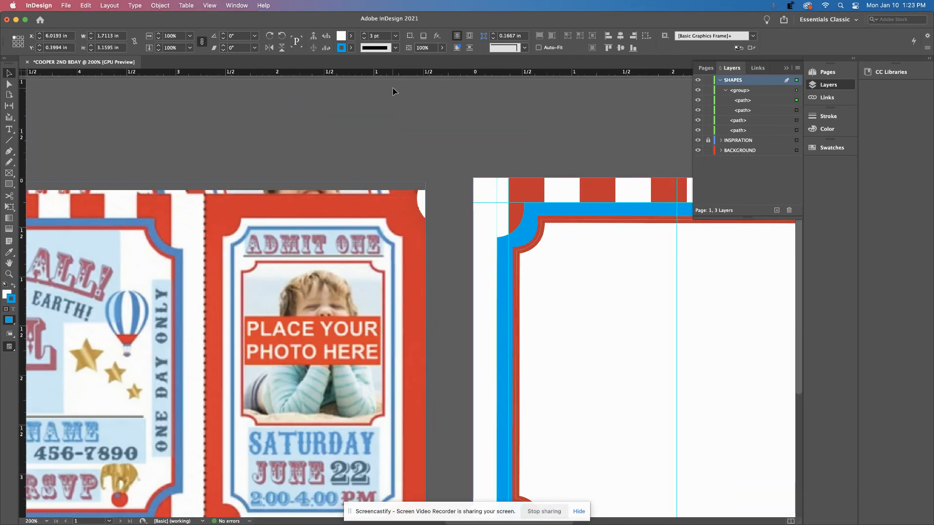
pyautogui.scroll(-1, 394, 91)
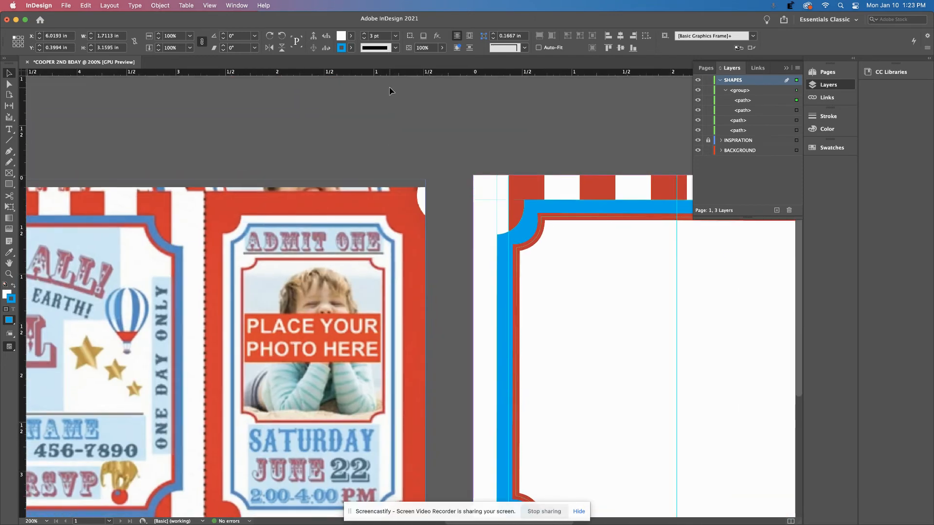
pyautogui.hscroll(1, 389, 93)
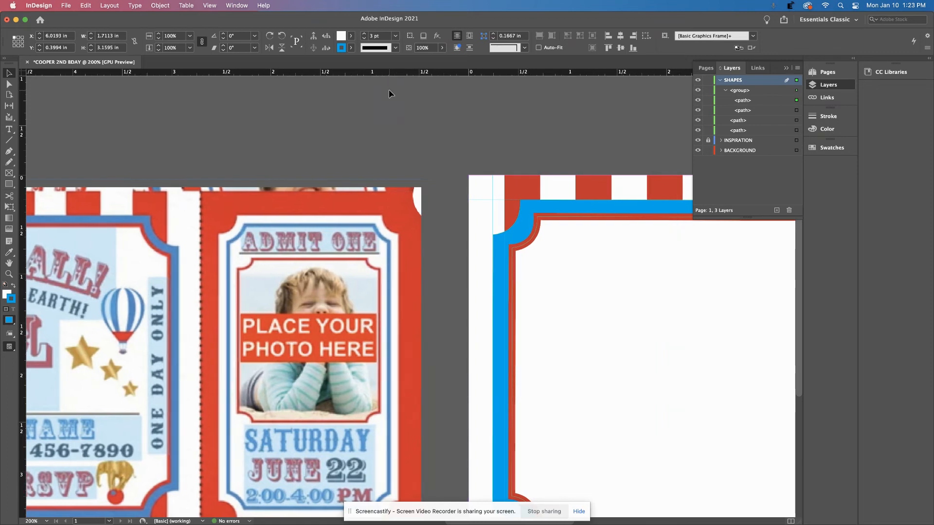
pyautogui.hscroll(20, 389, 94)
pyautogui.scroll(-2, 387, 94)
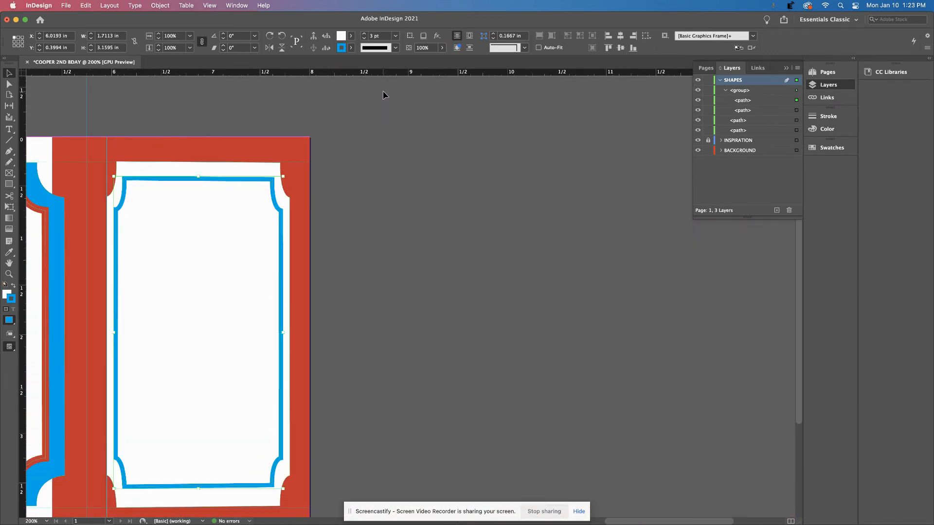
pyautogui.hscroll(-1, 383, 95)
pyautogui.click(364, 34)
pyautogui.click(365, 34)
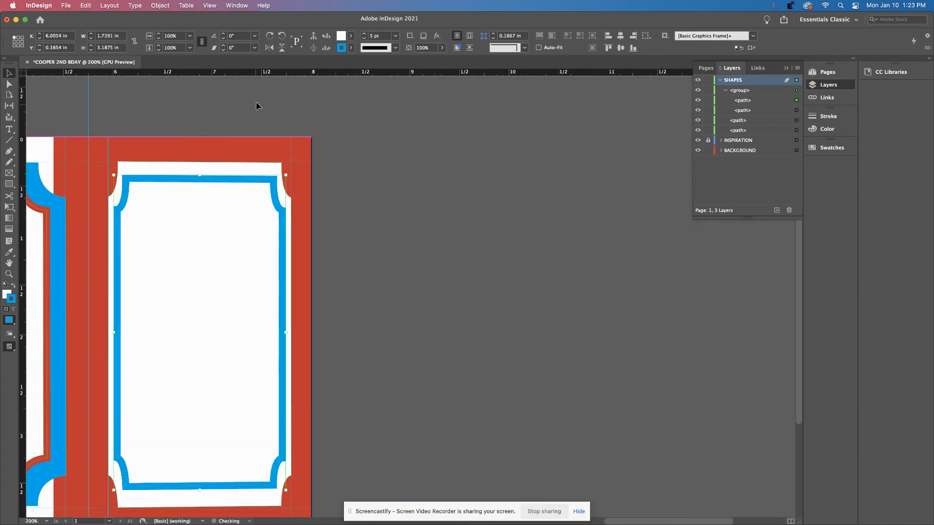
# Delete the white panel group with its blue outline from the red stub
pyautogui.scroll(-2, 271, 130)
pyautogui.hscroll(-2, 270, 131)
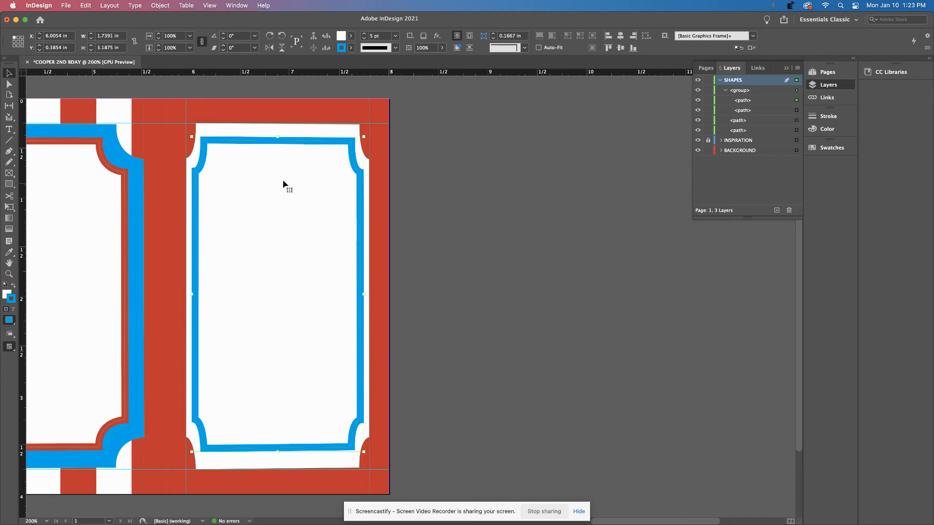
pyautogui.hscroll(-1, 224, 186)
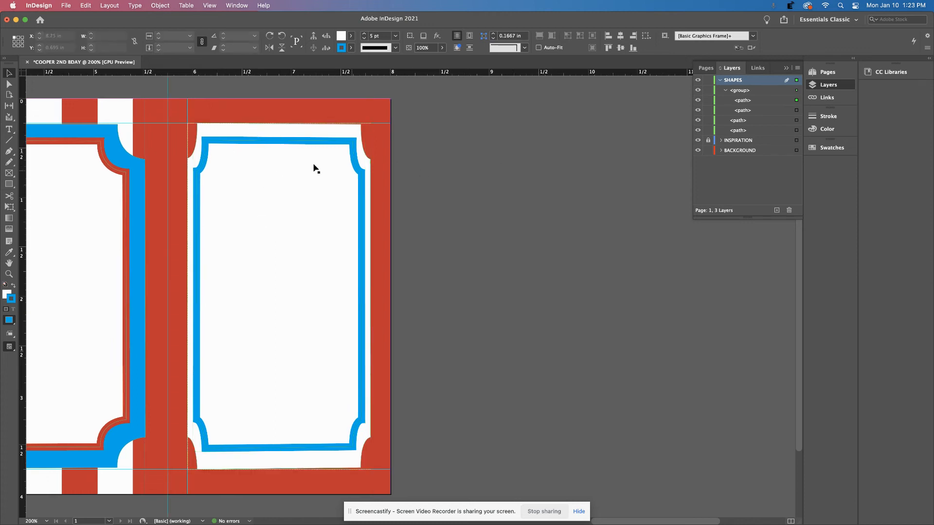
pyautogui.click(324, 142)
pyautogui.press('Delete')
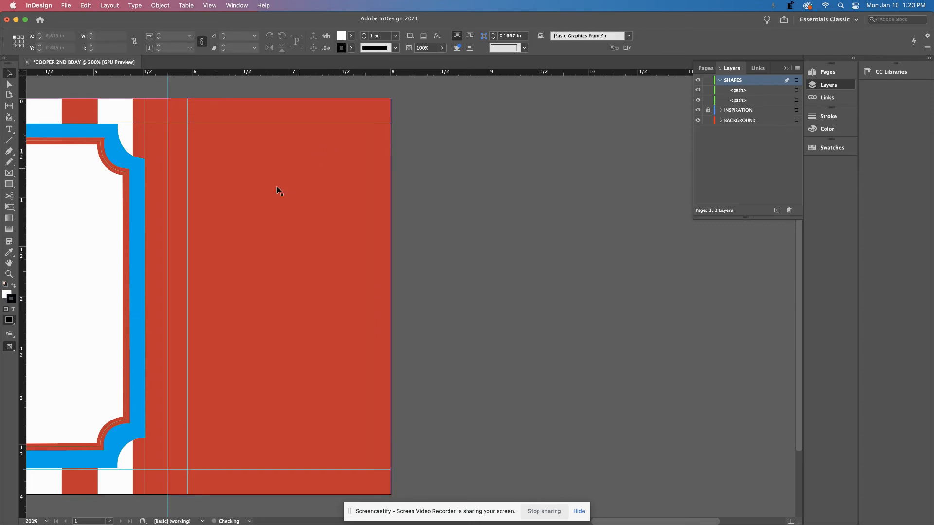
# Start a Pen tool path on the reference ticket's stub, tracing the white panel's straight top edge about 1.465 in long
pyautogui.hscroll(-3, 282, 188)
pyautogui.scroll(2, 281, 188)
pyautogui.hscroll(-15, 257, 180)
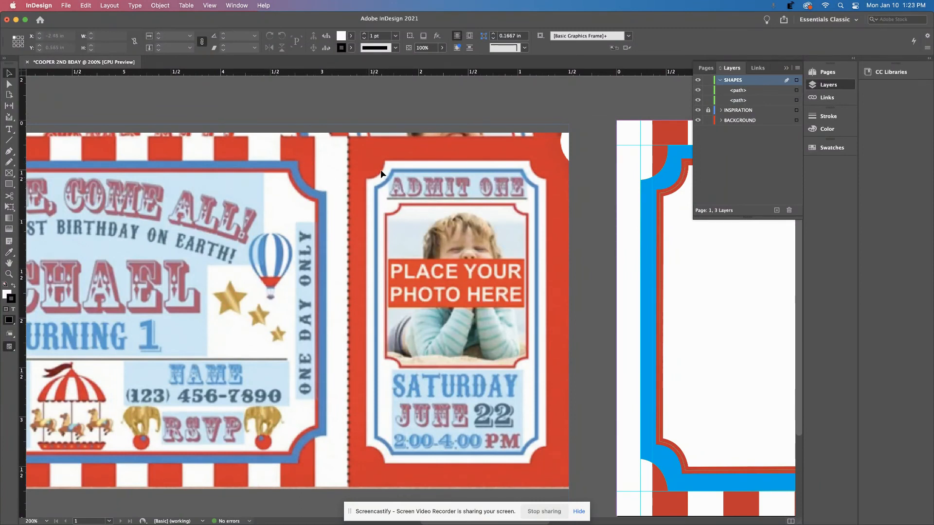
pyautogui.hscroll(15, 407, 202)
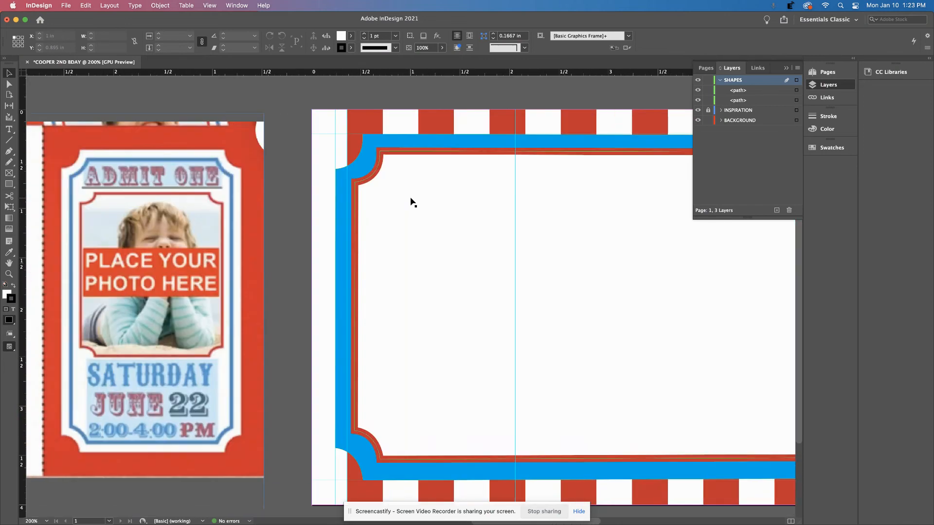
pyautogui.hscroll(12, 405, 201)
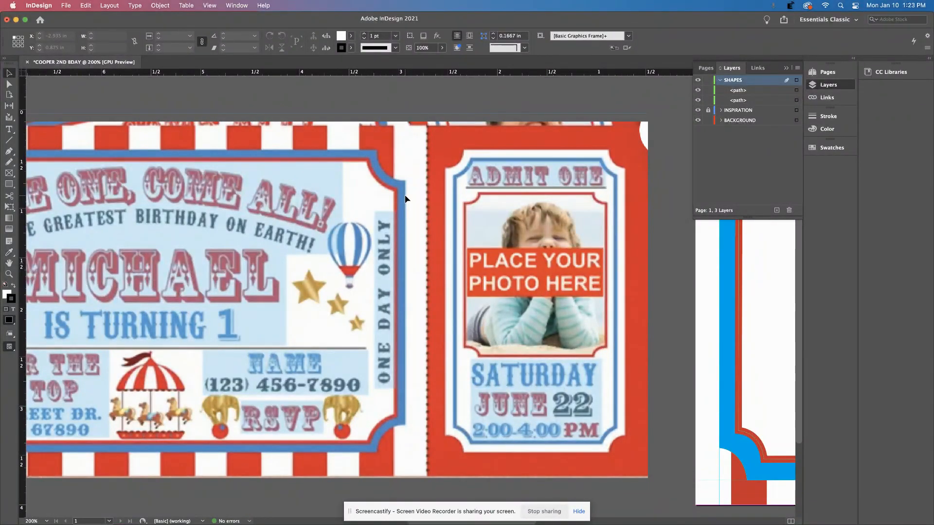
pyautogui.hscroll(3, 457, 202)
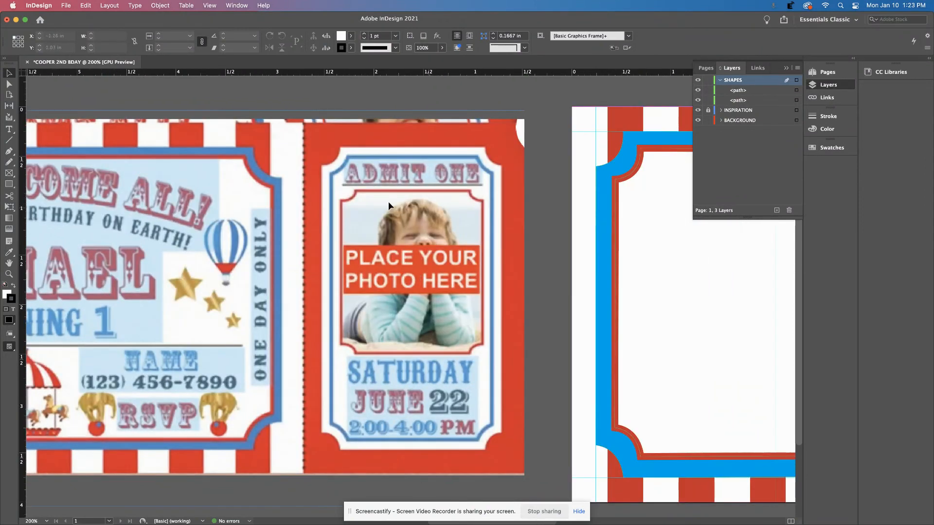
pyautogui.click(9, 152)
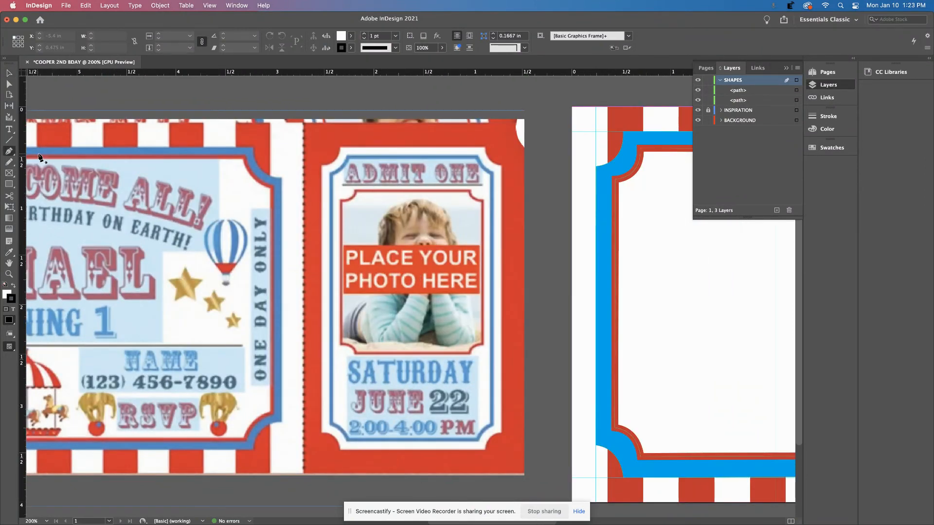
pyautogui.click(341, 147)
pyautogui.click(485, 148)
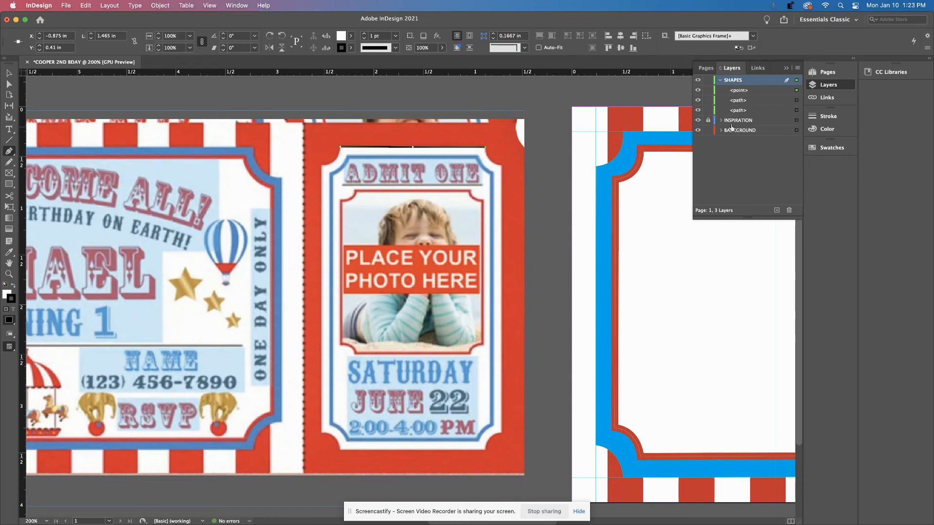
# Set both the fill and the stroke of the new path to None
pyautogui.click(350, 36)
pyautogui.click(257, 63)
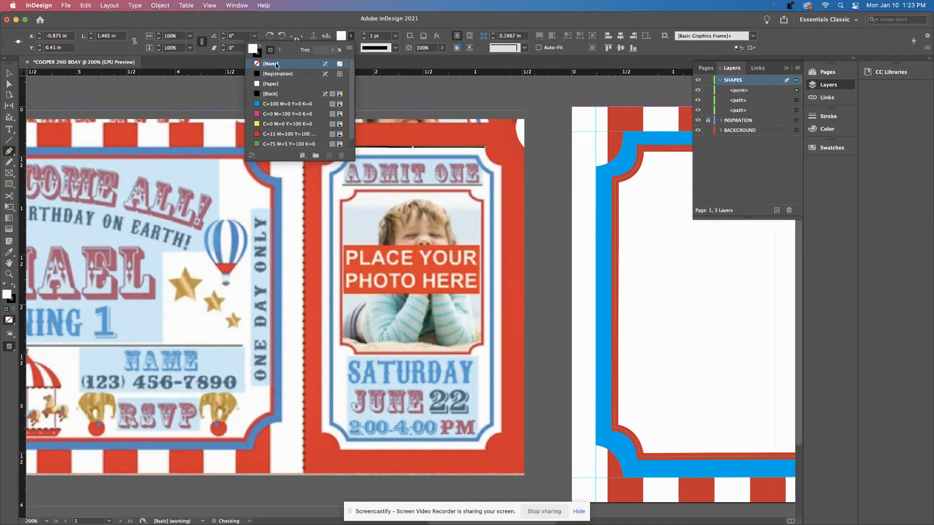
pyautogui.click(351, 48)
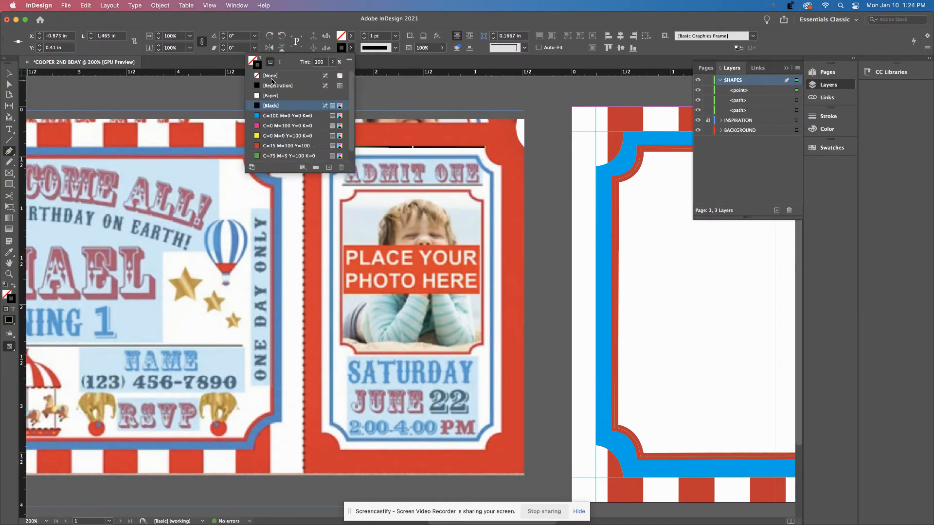
pyautogui.click(339, 76)
# Trace the white panel's remaining sides and curved notched corners and close the path, about 1.825 in wide by 3.07 in high
pyautogui.click(503, 166)
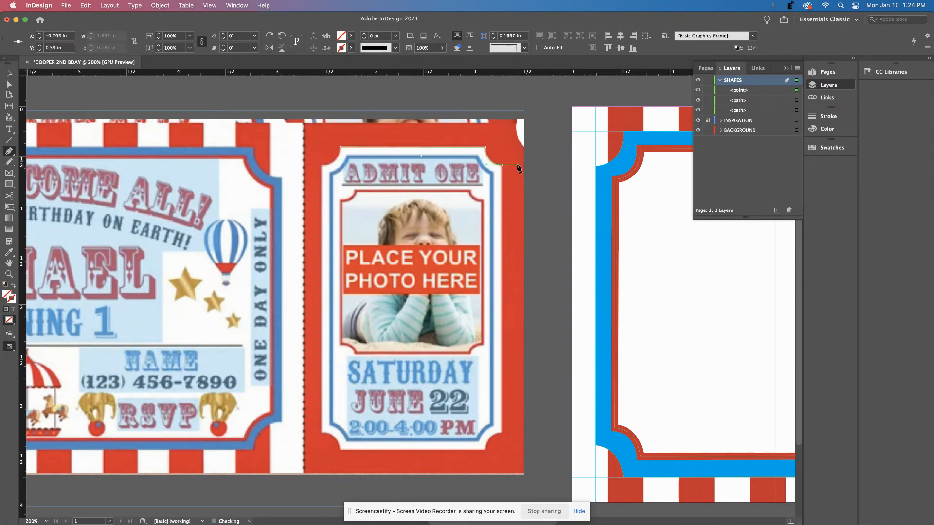
pyautogui.click(501, 165)
pyautogui.click(502, 431)
pyautogui.moveTo(486, 449); pyautogui.dragTo(484, 466)
pyautogui.moveTo(485, 468); pyautogui.dragTo(489, 452)
pyautogui.click(340, 450)
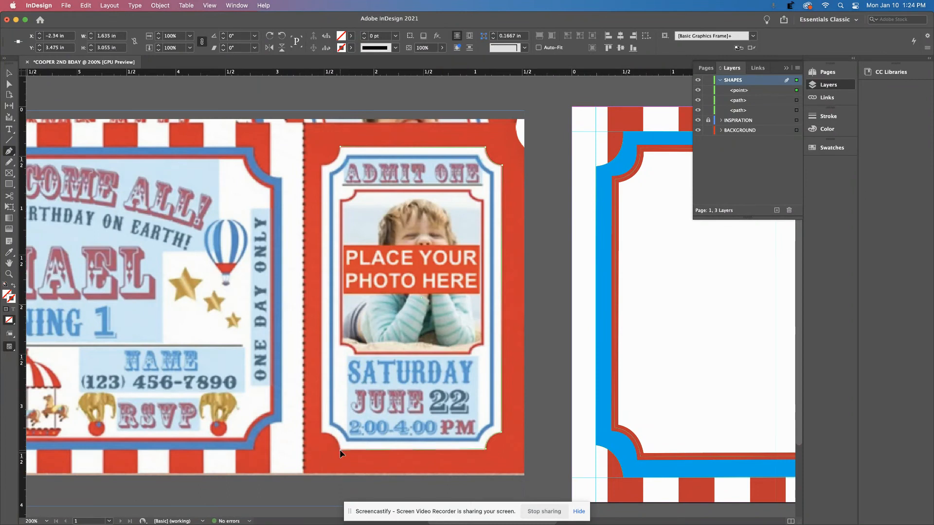
pyautogui.click(305, 437)
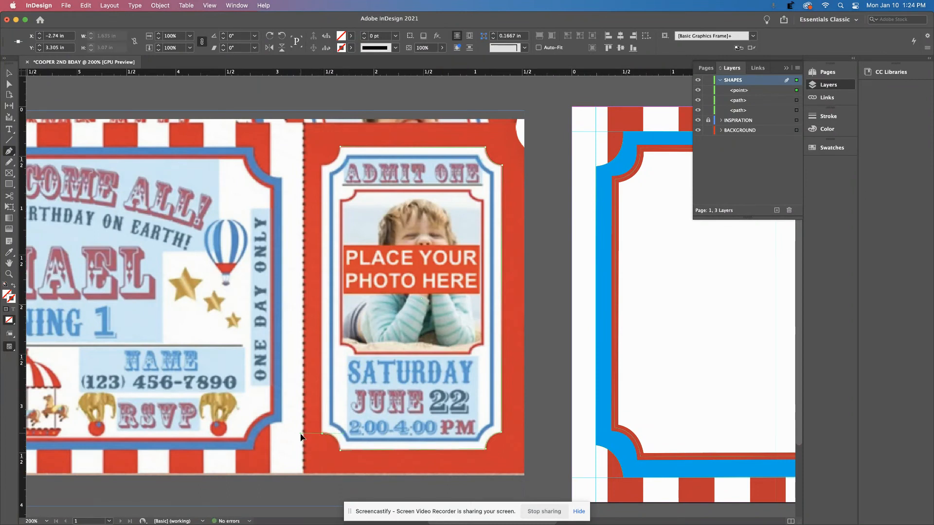
pyautogui.moveTo(305, 440); pyautogui.dragTo(324, 436)
pyautogui.click(322, 166)
pyautogui.click(341, 147)
# Fill the traced stub panel with Paper and hide its path so the reference beneath can be traced
pyautogui.click(351, 36)
pyautogui.click(261, 83)
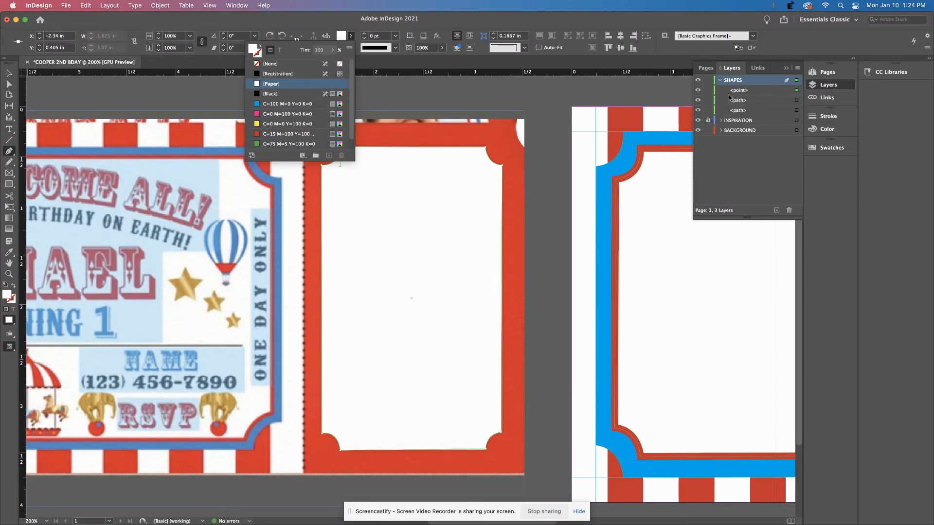
pyautogui.click(742, 152)
pyautogui.press('v')
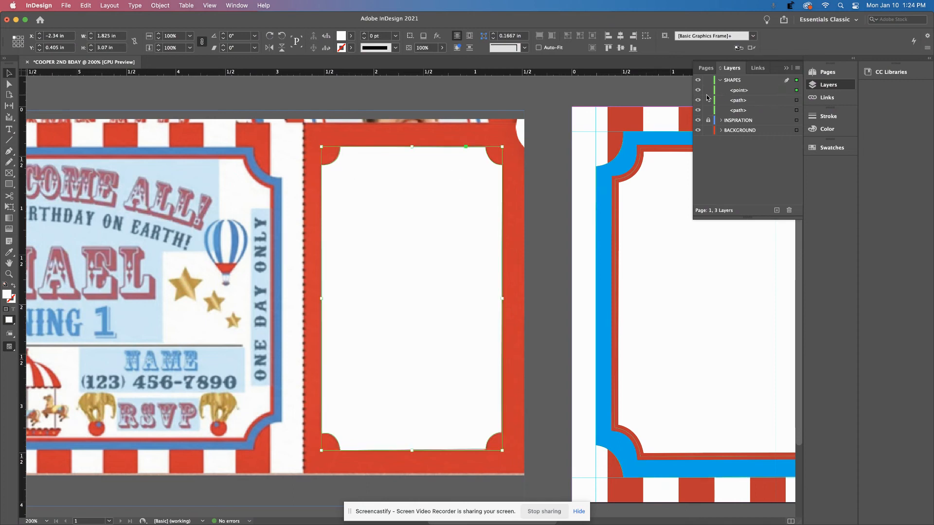
pyautogui.click(706, 92)
pyautogui.click(707, 92)
pyautogui.click(699, 92)
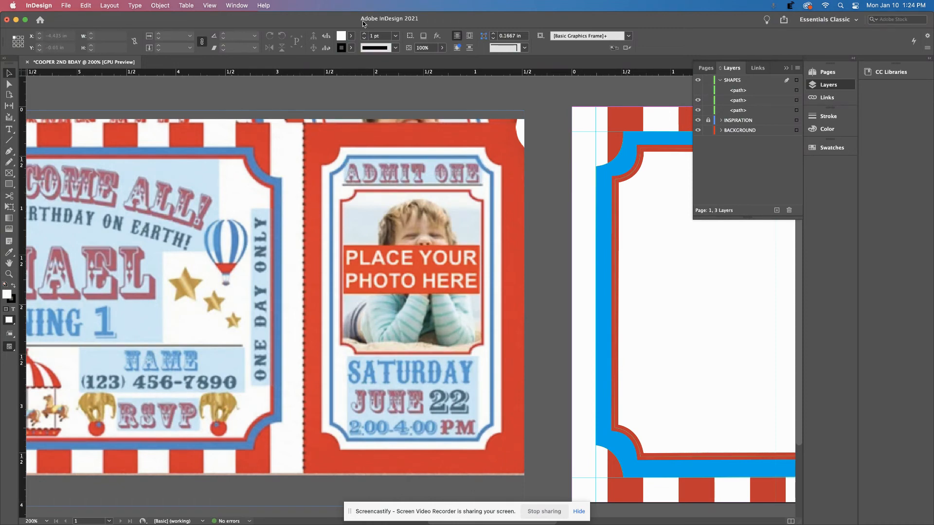
# Make SHAPES the active layer and set the Pen tool's default fill and stroke to None
pyautogui.press('p')
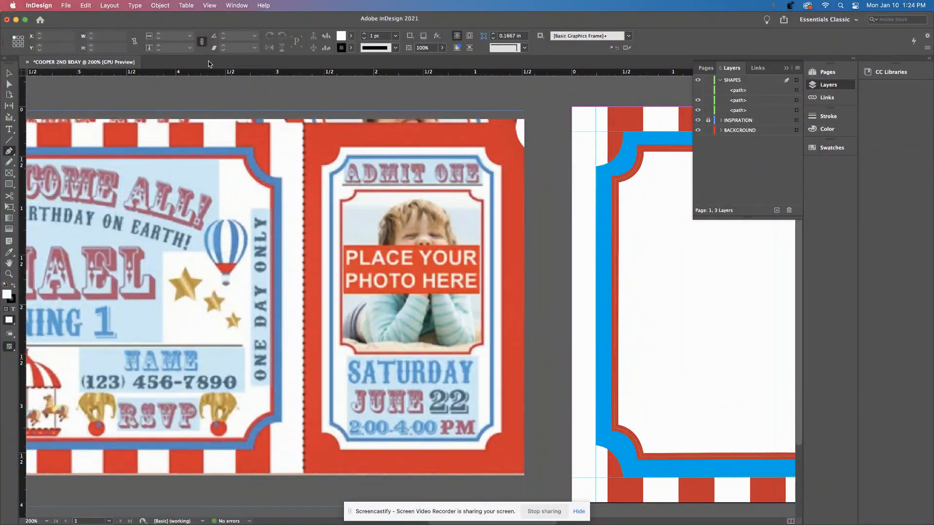
pyautogui.click(740, 80)
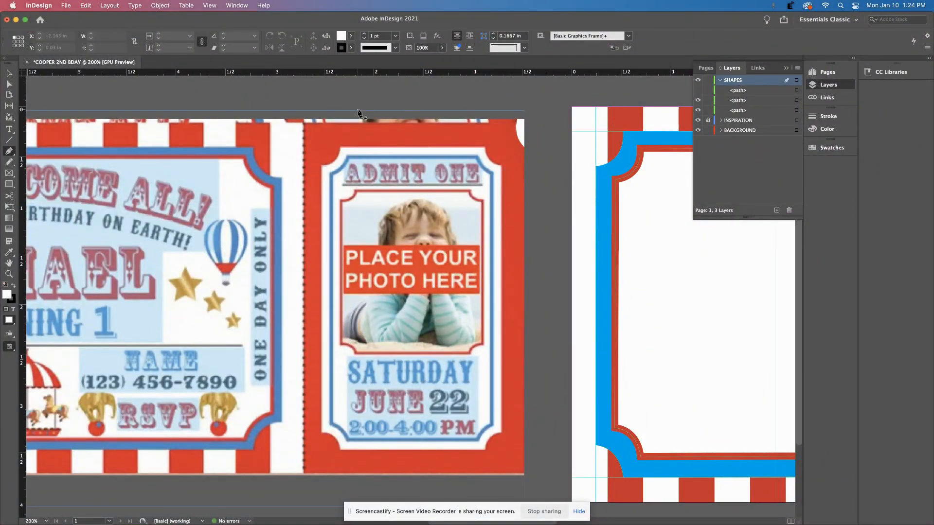
pyautogui.click(350, 36)
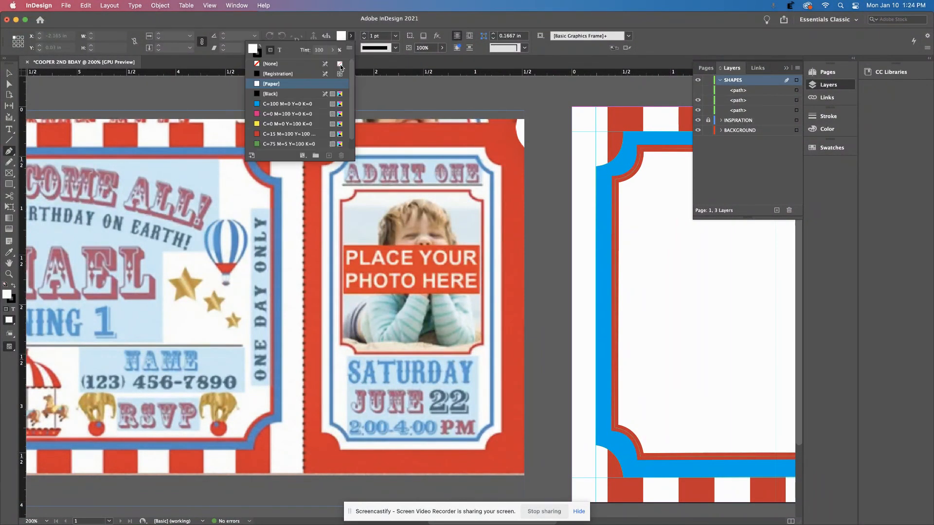
pyautogui.click(296, 63)
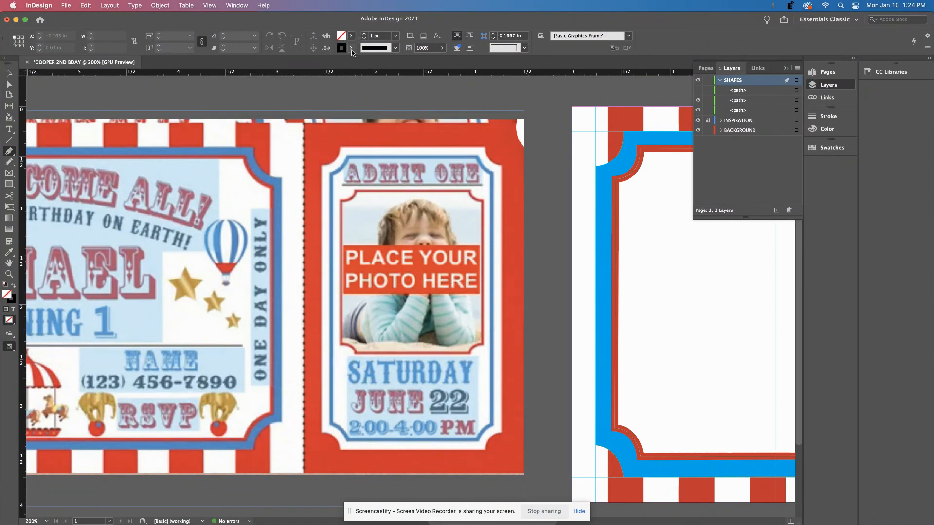
pyautogui.click(350, 48)
pyautogui.click(282, 76)
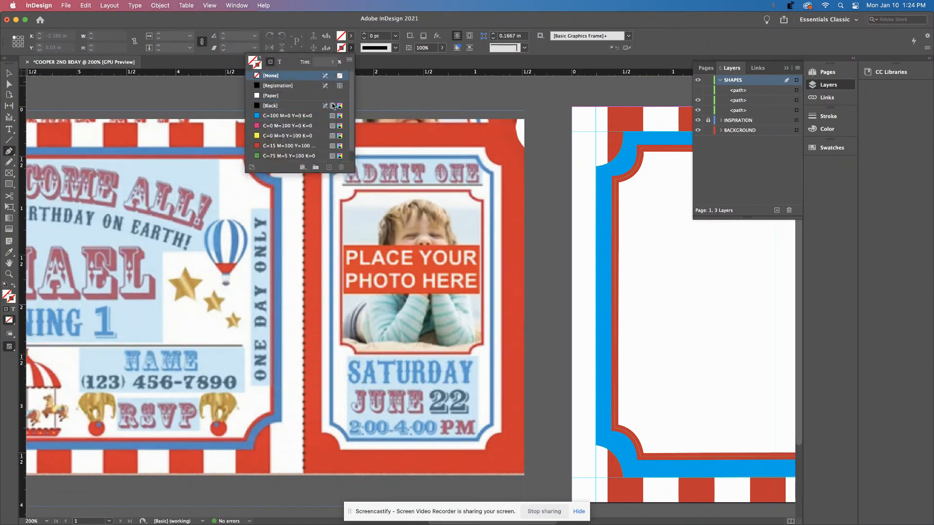
pyautogui.click(417, 88)
pyautogui.press('super+z')
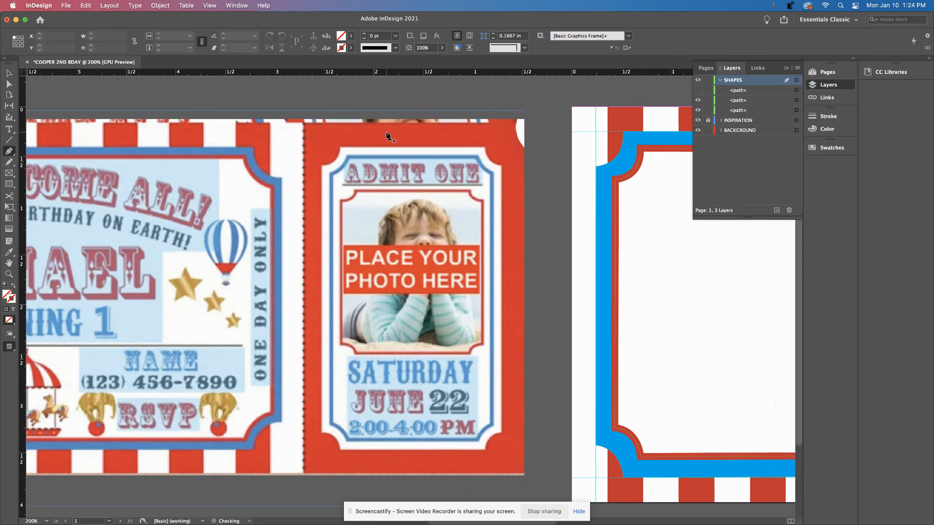
# Trace the blue outline inside the reference stub's white panel as a closed path with notched corners, about 2.9 in high
pyautogui.click(348, 158)
pyautogui.click(477, 157)
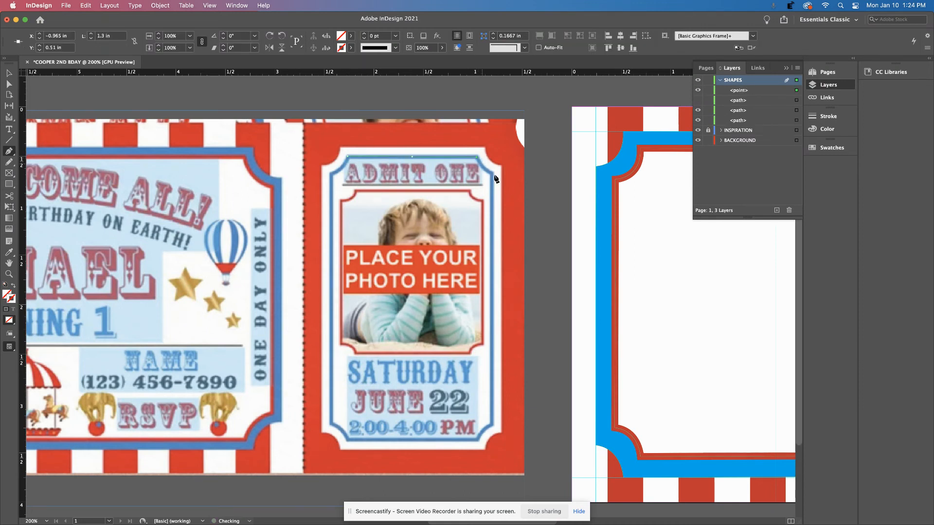
pyautogui.click(493, 176)
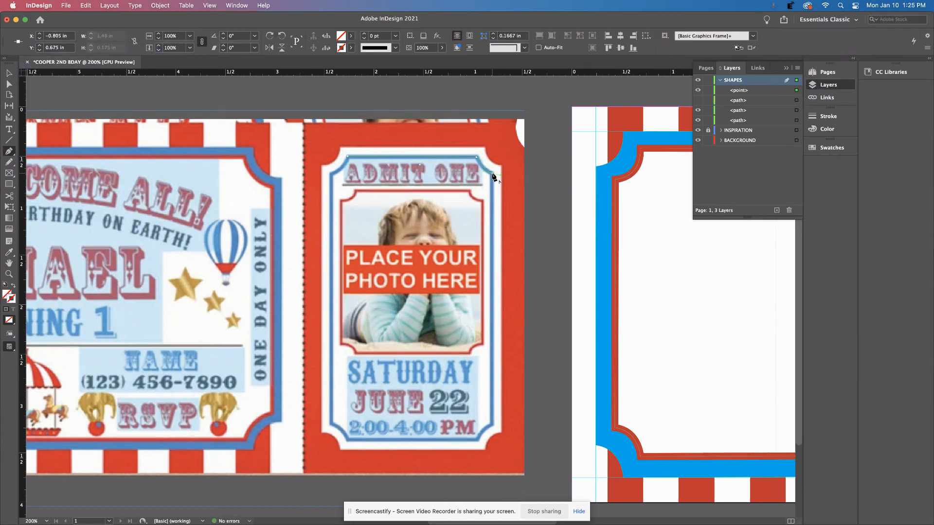
pyautogui.click(493, 425)
pyautogui.moveTo(477, 441)
pyautogui.mouseDown()
pyautogui.moveTo(469, 453)
pyautogui.moveTo(475, 442)
pyautogui.mouseUp()
pyautogui.click(348, 441)
pyautogui.moveTo(316, 421); pyautogui.dragTo(316, 421)
pyautogui.click(347, 156)
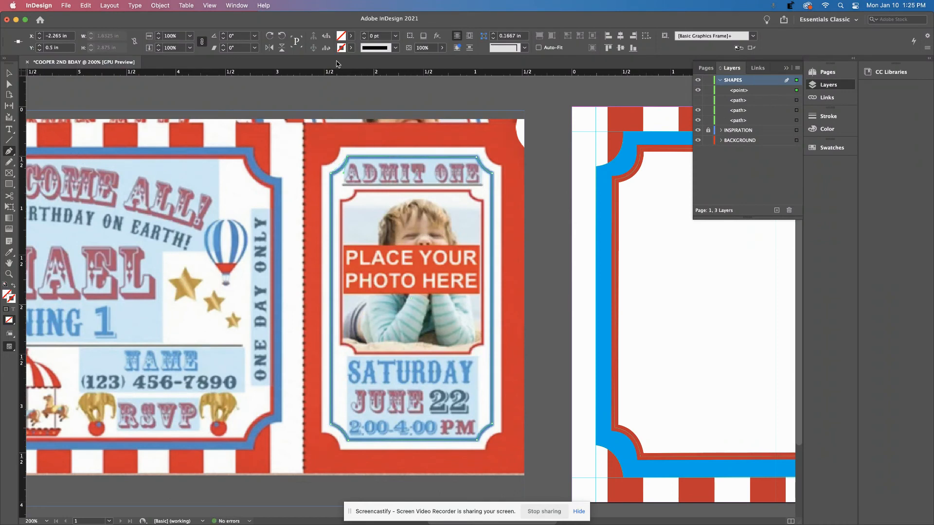
# Give the traced inner outline on the stub a 5 pt C=100 M=0 Y=0 K=0 stroke and a Paper fill
pyautogui.click(350, 47)
pyautogui.click(272, 116)
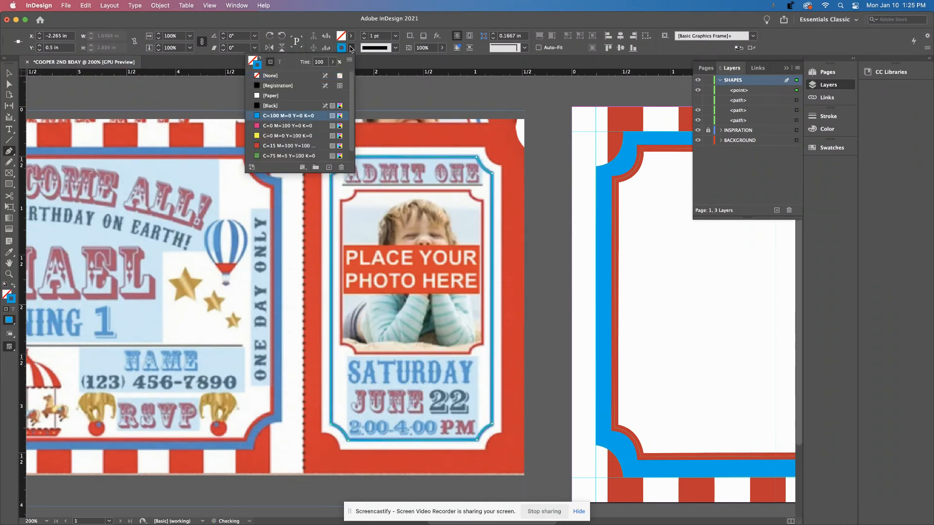
pyautogui.click(351, 36)
pyautogui.click(269, 84)
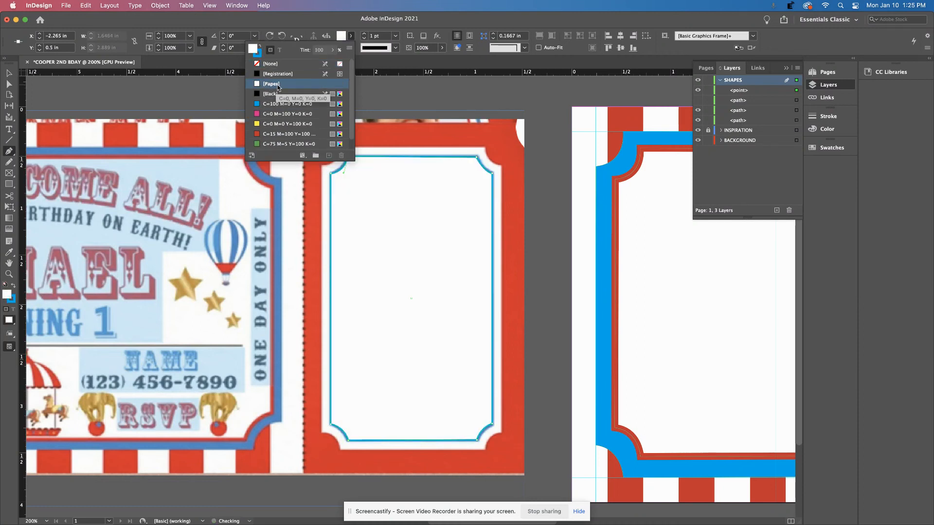
pyautogui.click(362, 34)
pyautogui.click(363, 34)
pyautogui.click(362, 34)
pyautogui.click(362, 34)
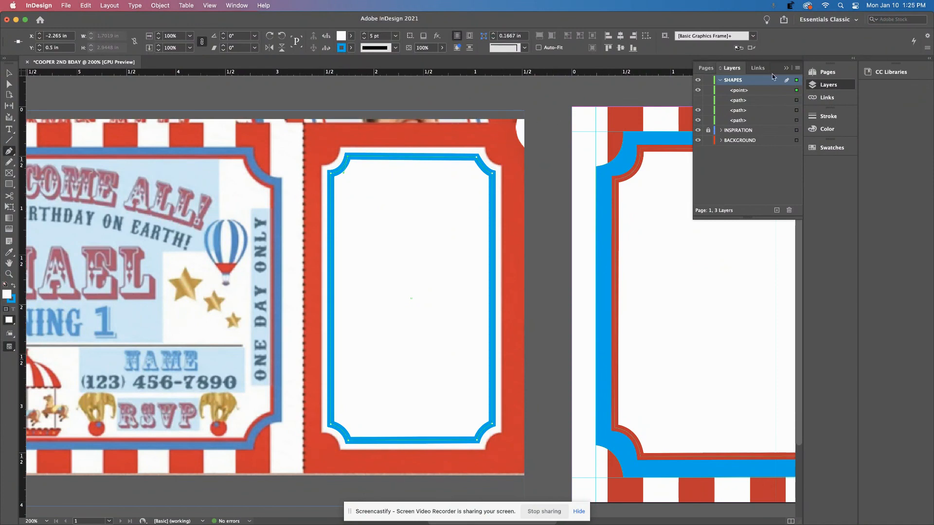
pyautogui.click(786, 70)
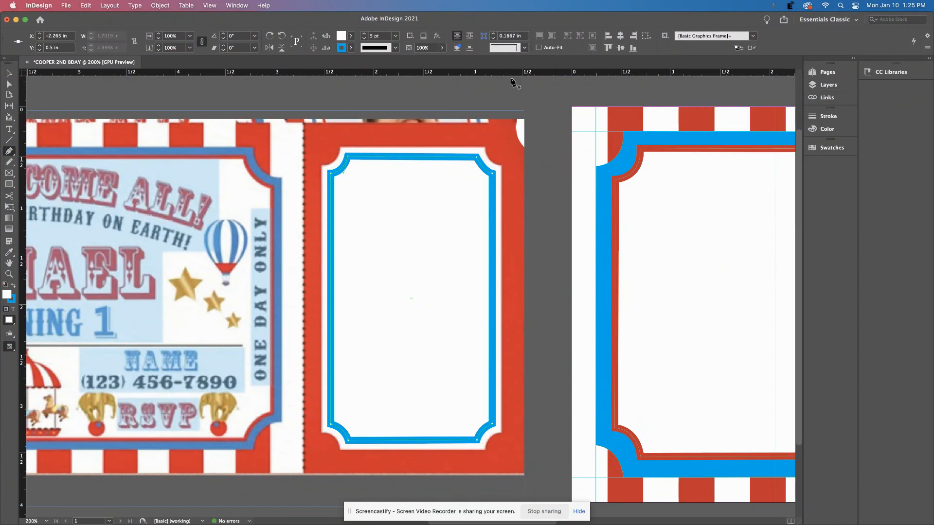
# Unhide the white stub panel path and group it with the blue outlined path in the SHAPES layer
pyautogui.press('super+minus')
pyautogui.press('super+minus')
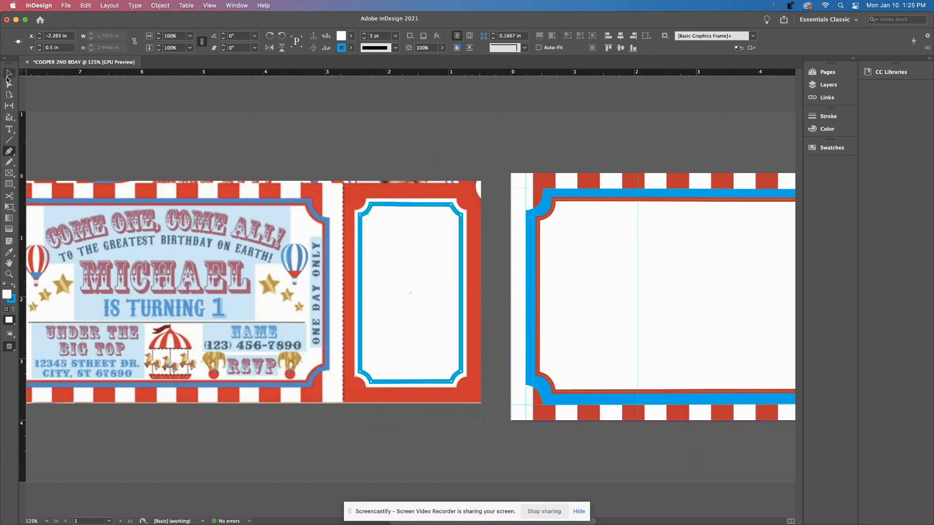
pyautogui.hscroll(5, 719, 140)
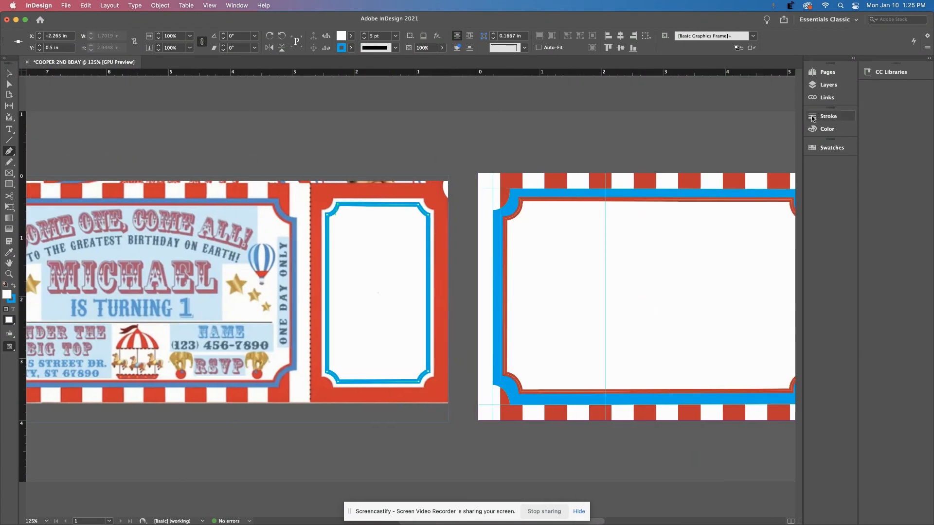
pyautogui.hscroll(5, 690, 140)
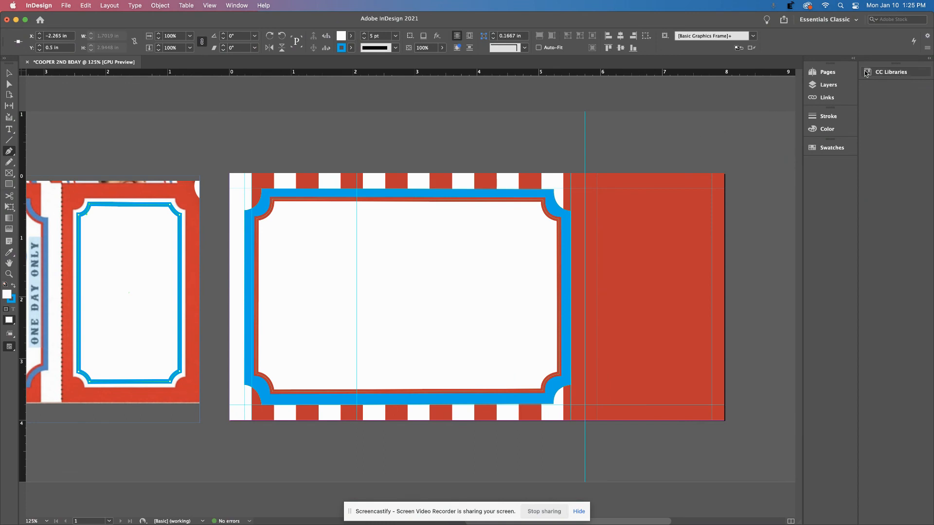
pyautogui.click(822, 86)
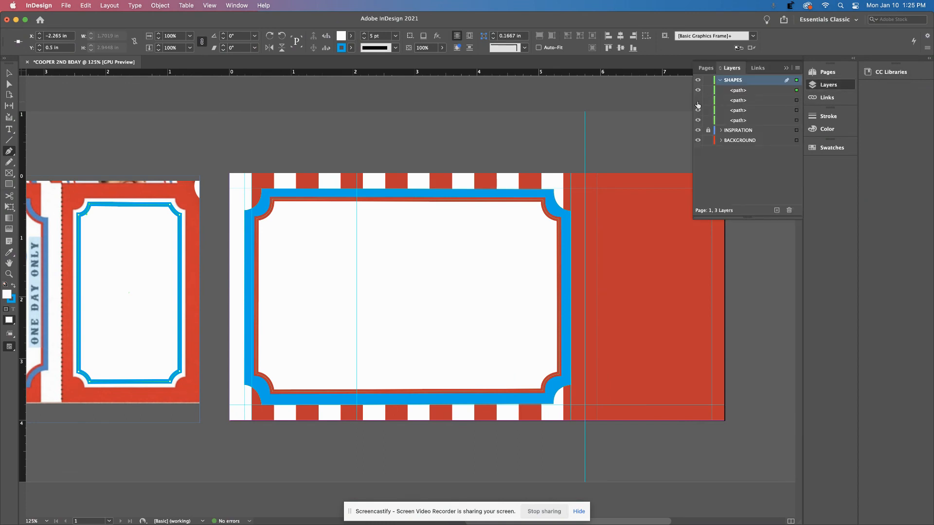
pyautogui.click(797, 101)
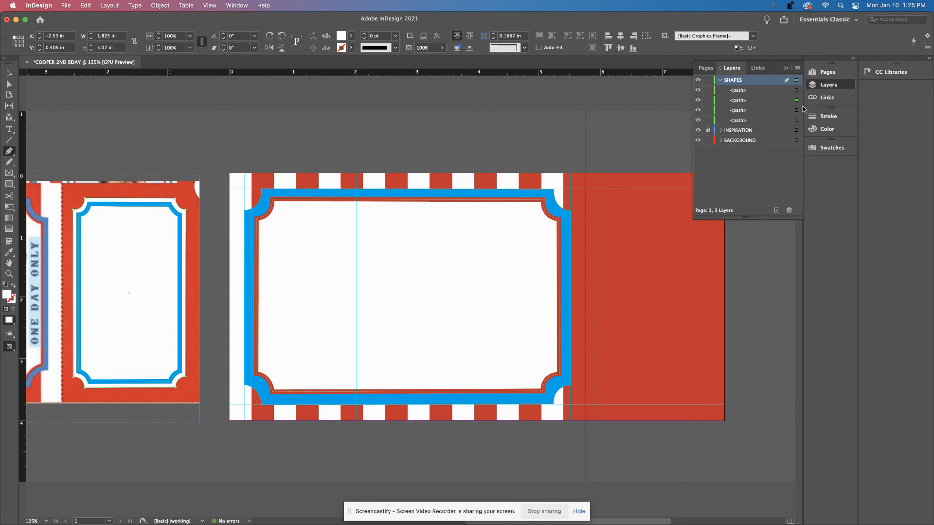
pyautogui.keyDown('shift'); pyautogui.click(796, 90); pyautogui.keyUp('shift')
pyautogui.rightClick(144, 238)
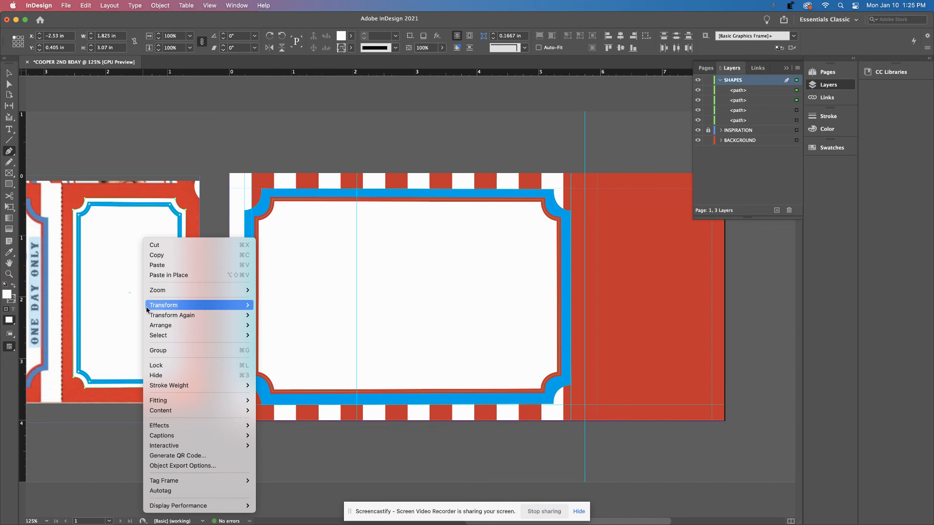
pyautogui.click(167, 351)
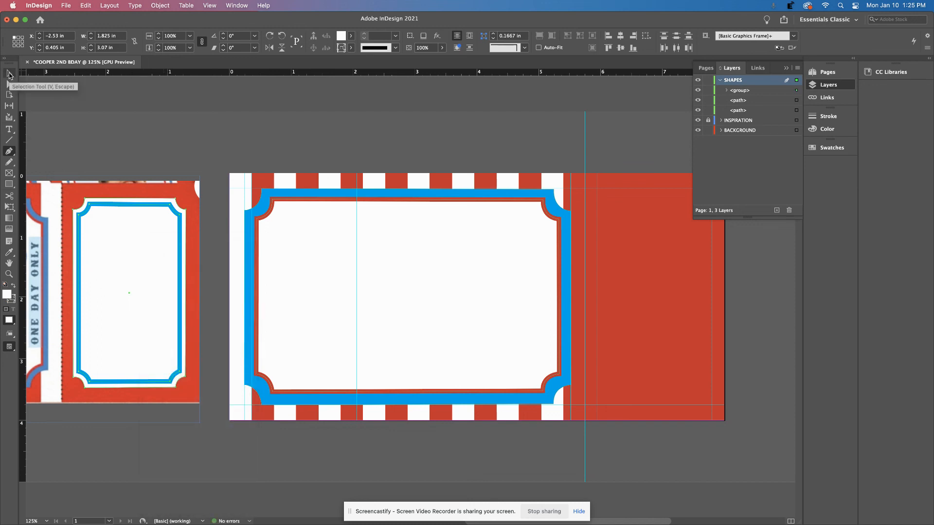
# Move the grouped panel from the reference onto the red stub, at X 5.95 in, Y 0.25 in
pyautogui.click(9, 74)
pyautogui.moveTo(162, 254); pyautogui.dragTo(662, 240)
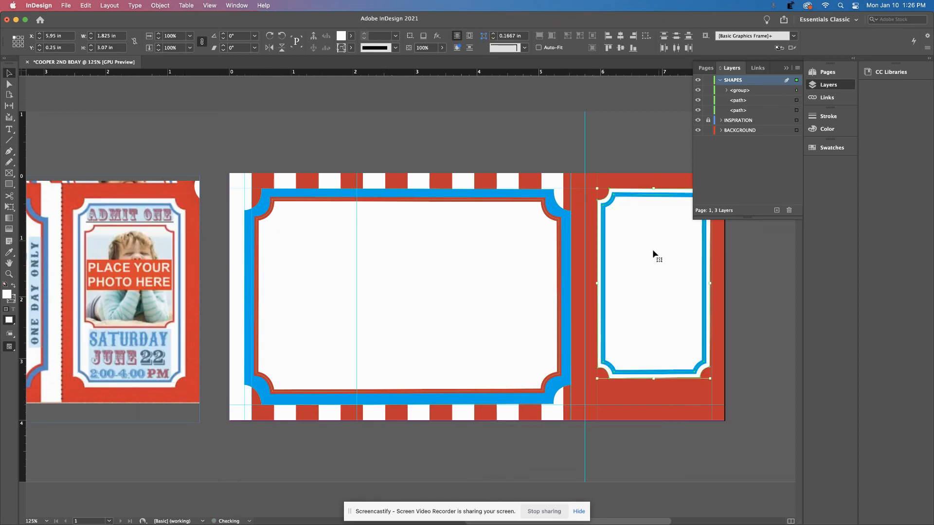
pyautogui.hscroll(5, 626, 267)
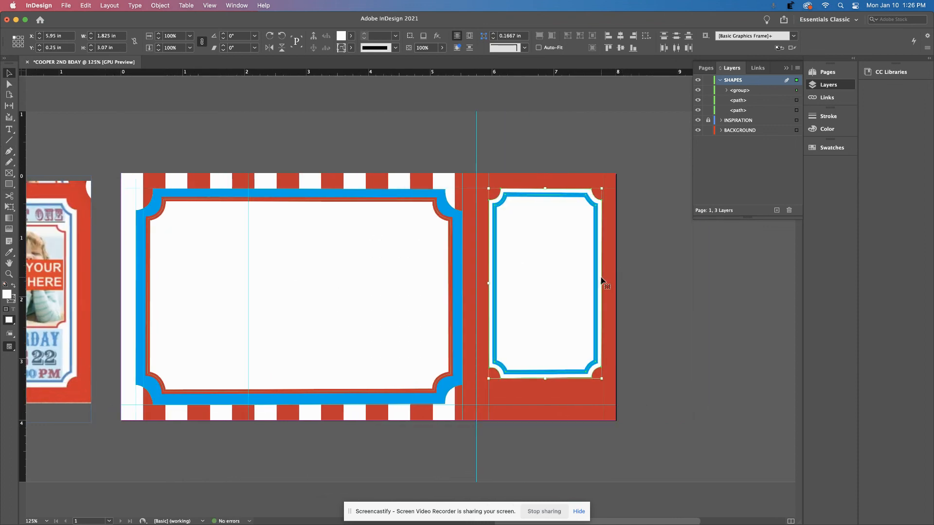
# Set the grouped stub panel's height to 3.5 in
pyautogui.click(93, 52)
pyautogui.click(91, 46)
pyautogui.click(91, 46)
pyautogui.click(91, 46)
pyautogui.click(91, 45)
pyautogui.click(91, 45)
pyautogui.click(91, 45)
pyautogui.click(91, 46)
pyautogui.click(91, 45)
pyautogui.click(91, 45)
pyautogui.click(90, 52)
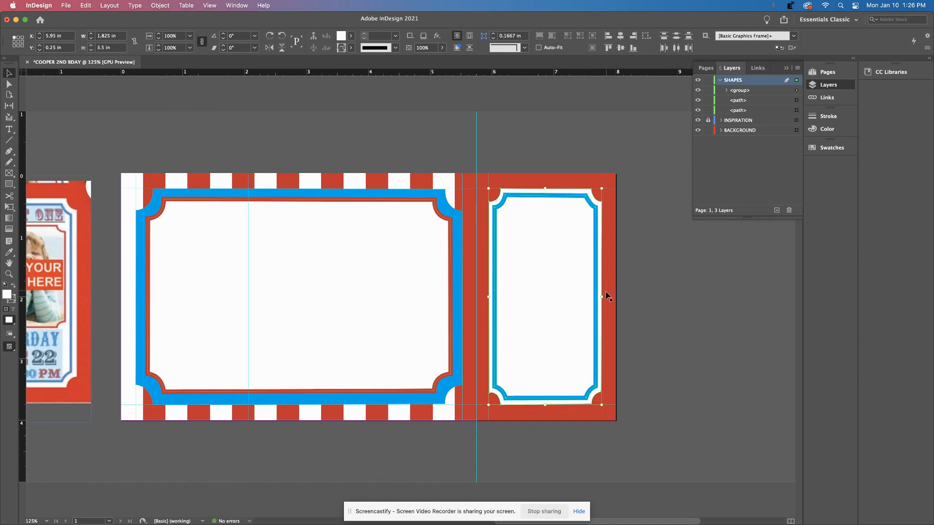
# Widen the grouped stub panel to about 1.85 in by extending its right edge to the vertical guide
pyautogui.moveTo(603, 295); pyautogui.dragTo(603, 296)
pyautogui.press('super+equal')
pyautogui.press('super+equal')
pyautogui.press('super+equal')
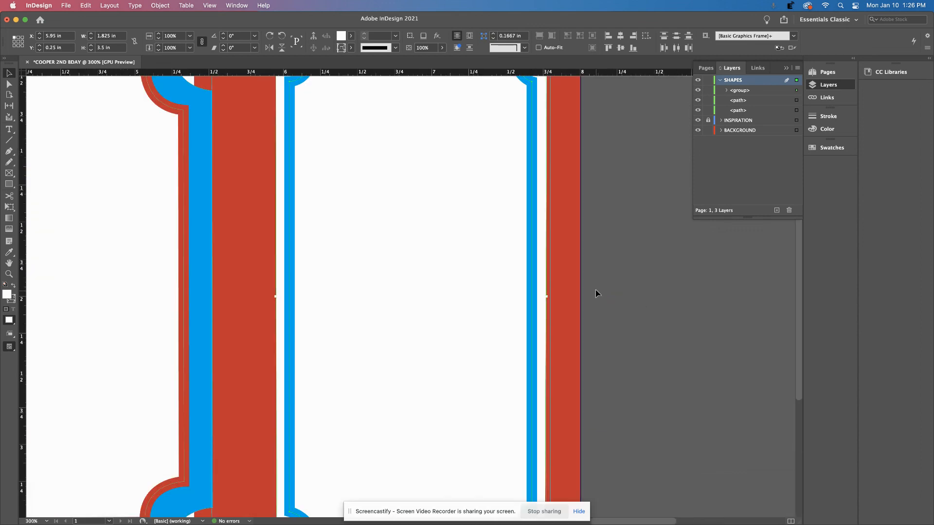
pyautogui.press('super+minus')
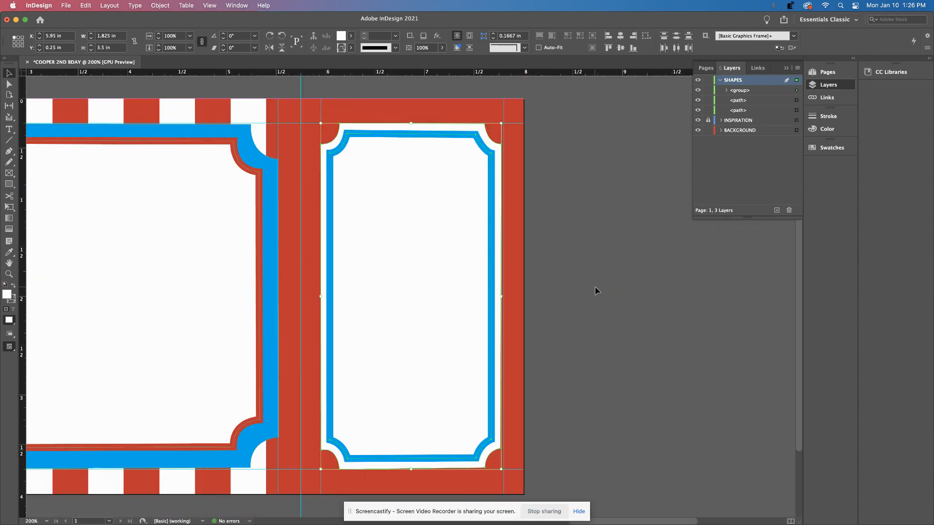
pyautogui.click(590, 282)
pyautogui.click(497, 298)
pyautogui.moveTo(501, 296); pyautogui.dragTo(505, 295)
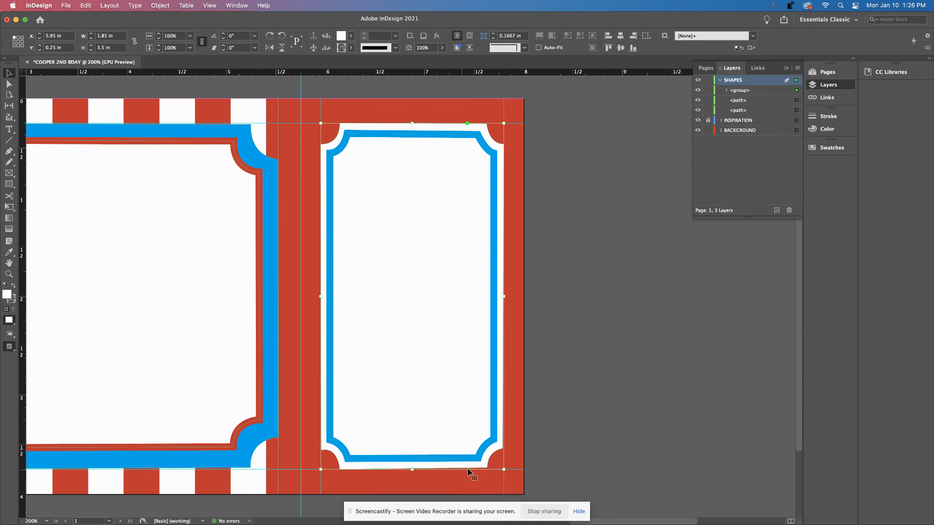
# Shift the whole stub panel slightly down so its top-left corner is at about X 5.9523 in, Y 0.2671 in
pyautogui.press('a')
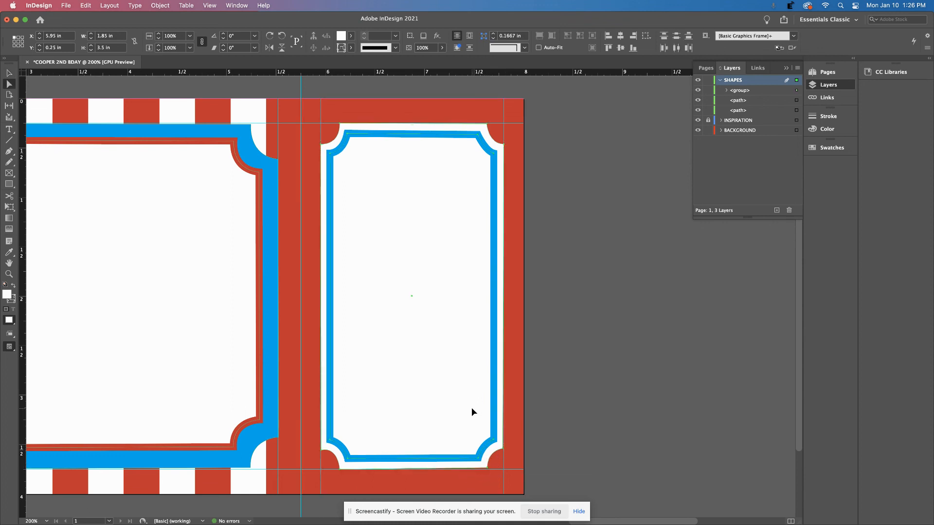
pyautogui.click(490, 471)
pyautogui.moveTo(488, 470); pyautogui.dragTo(489, 472)
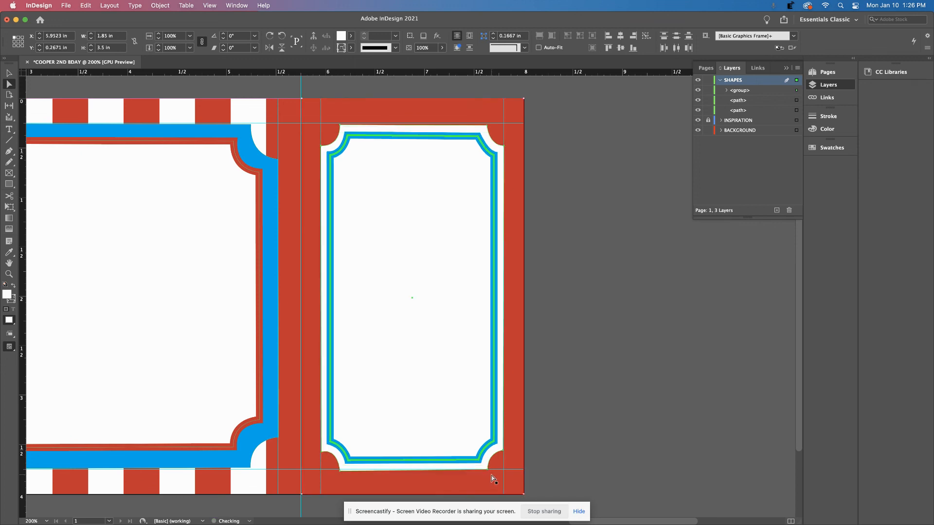
pyautogui.click(8, 73)
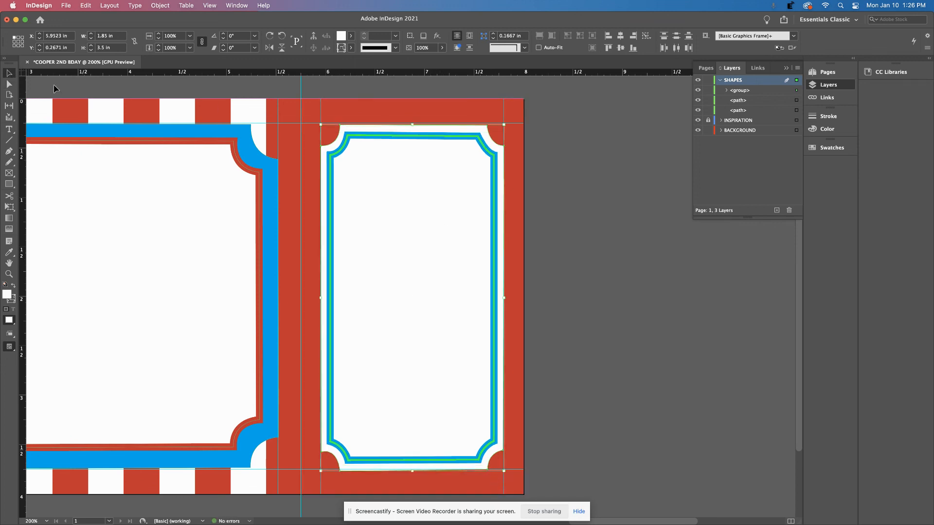
pyautogui.click(571, 174)
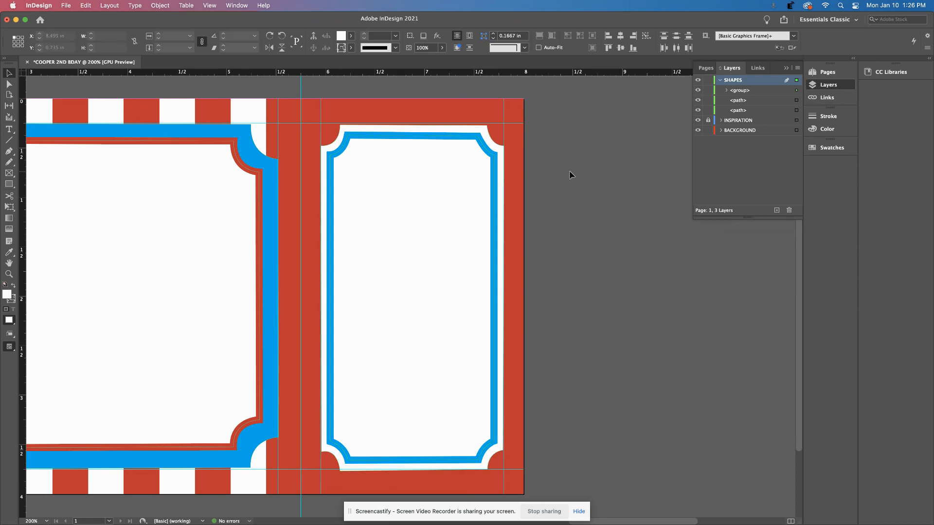
# Stretch the stub panel's top edge up to the guide at Y 0.25 in, making it about 3.5171 in high
pyautogui.click(448, 191)
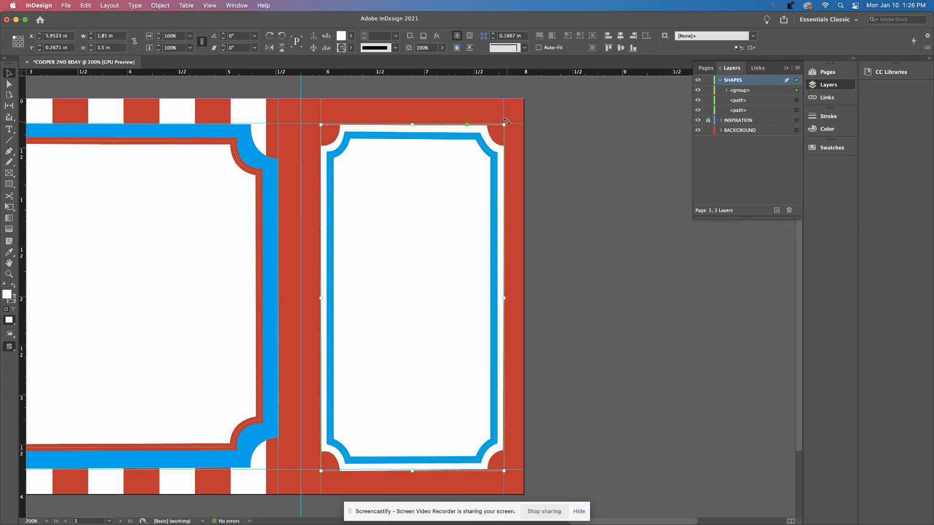
pyautogui.moveTo(506, 122); pyautogui.dragTo(507, 131)
pyautogui.moveTo(413, 124); pyautogui.dragTo(414, 127)
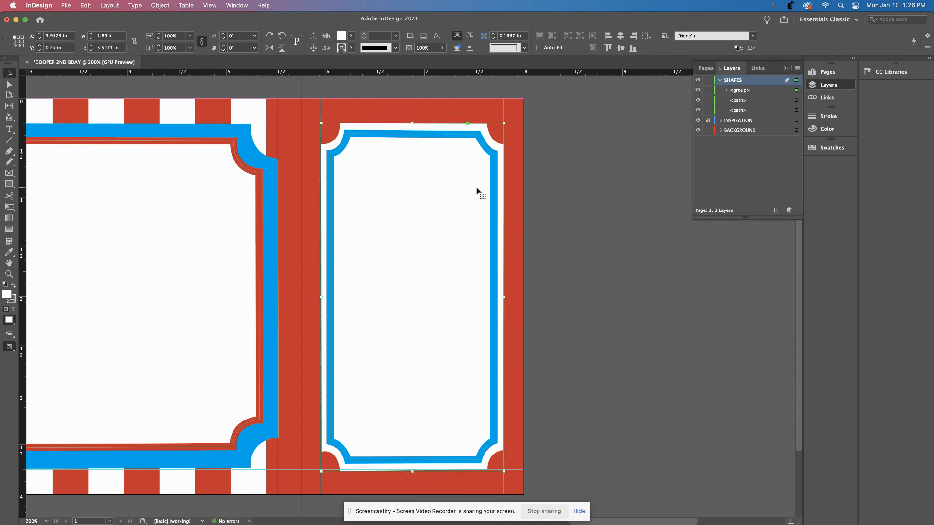
pyautogui.click(621, 253)
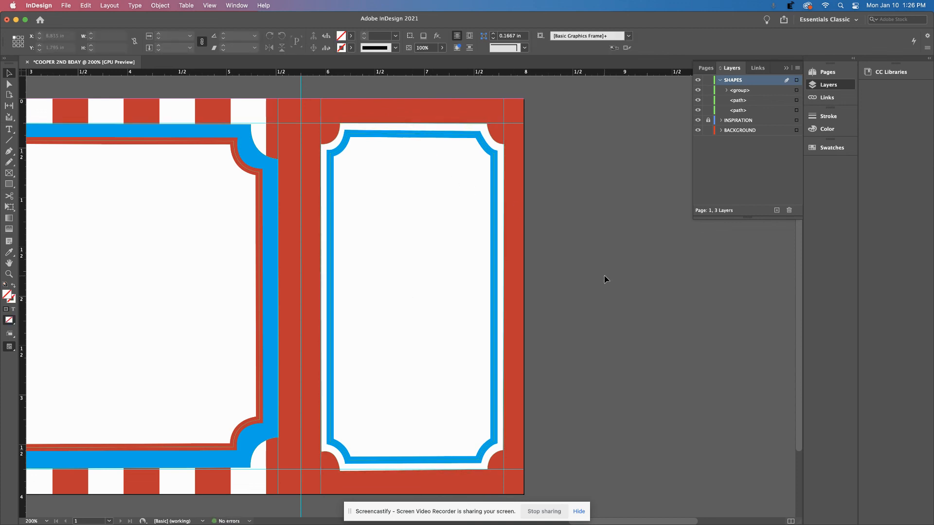
# Compare the full ticket with the reference and expand the stub panel's group in the SHAPES layer
pyautogui.press('super+minus')
pyautogui.press('super+minus')
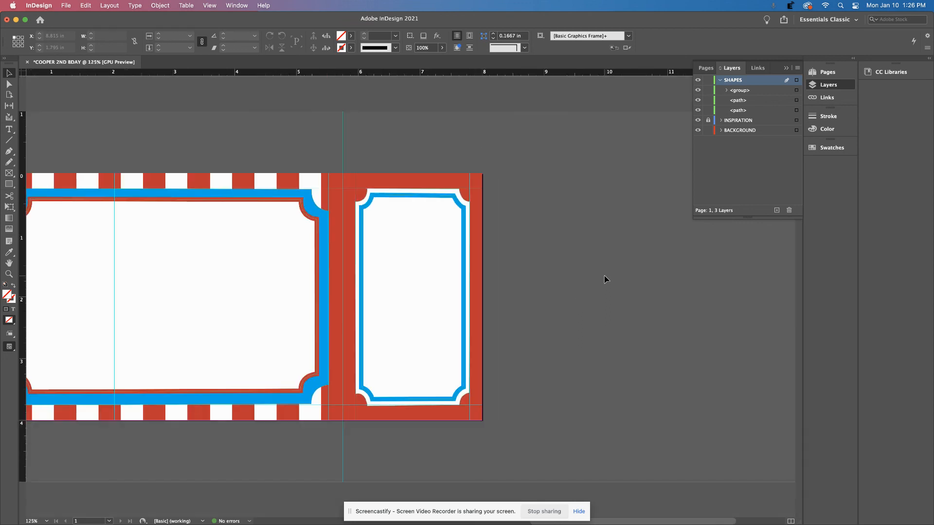
pyautogui.hscroll(-10, 596, 295)
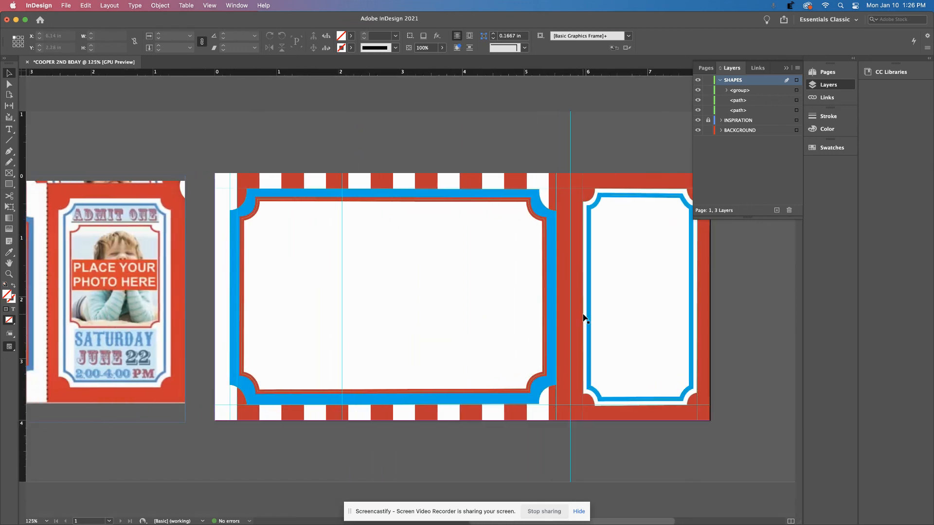
pyautogui.hscroll(-3, 585, 319)
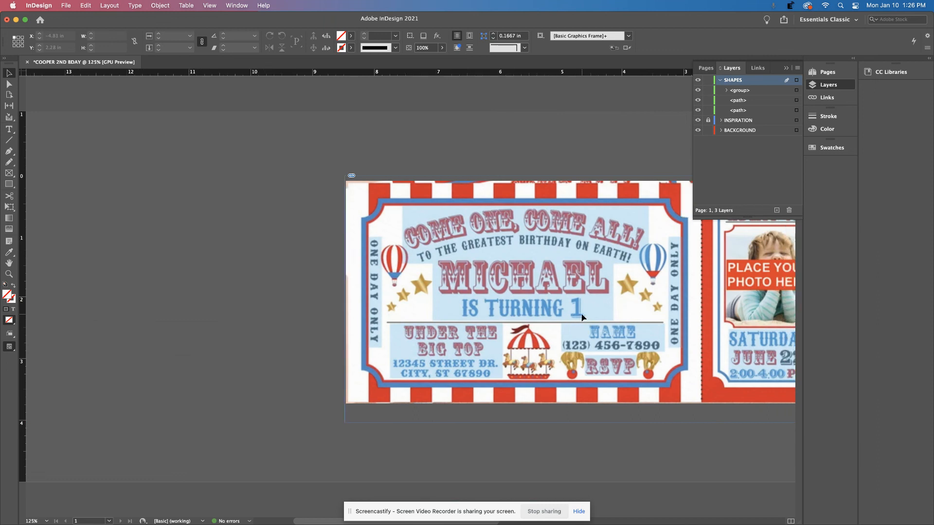
pyautogui.press('super+minus')
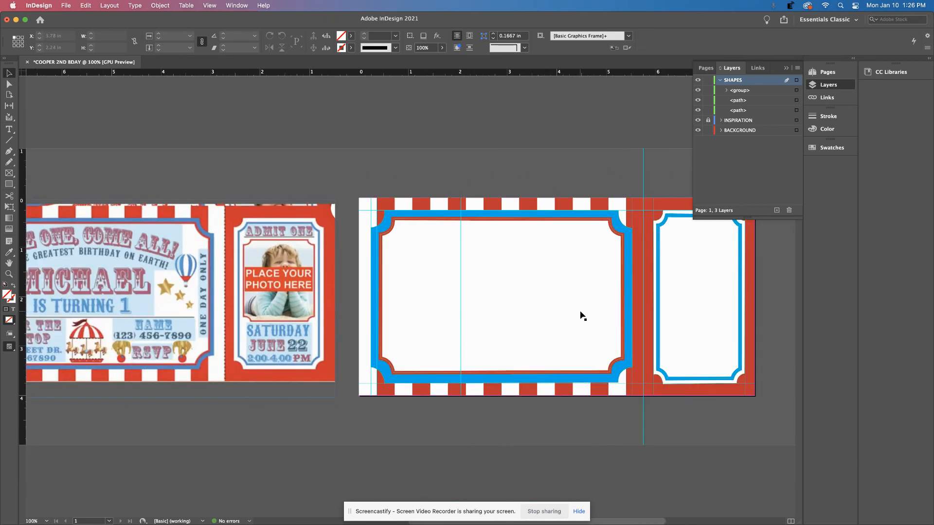
pyautogui.press('super+minus')
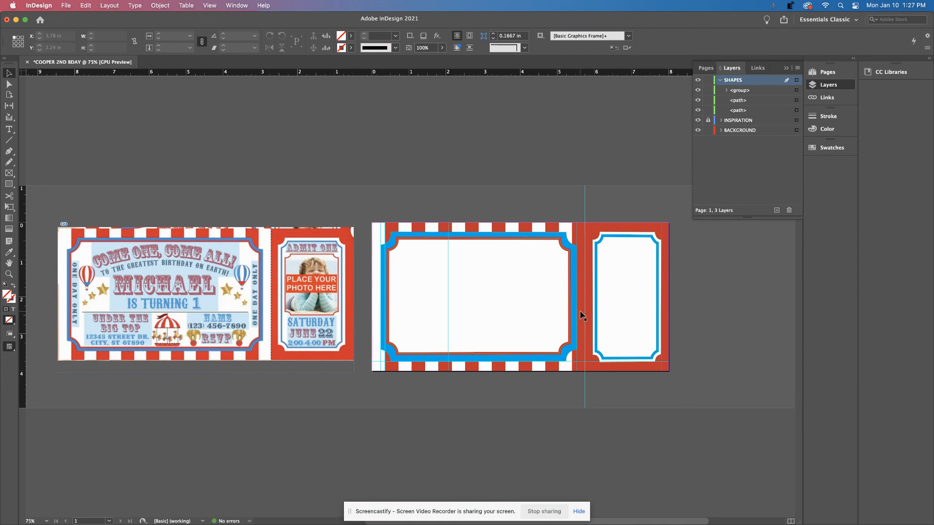
pyautogui.click(726, 90)
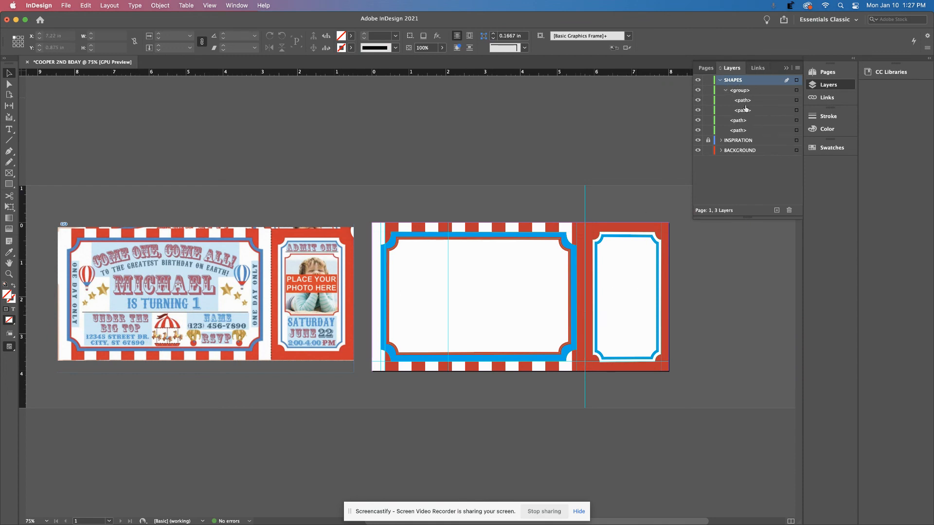